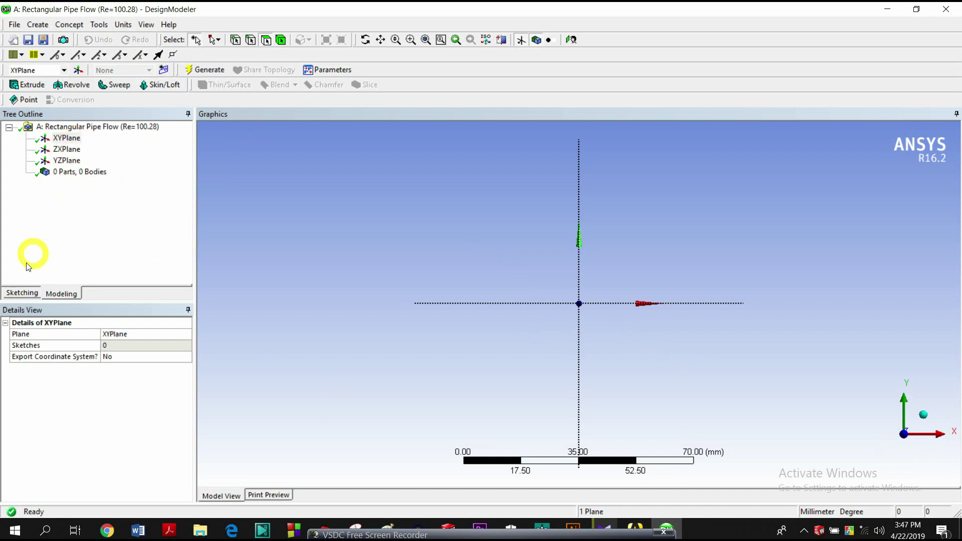
Sketch a rectangle about 43 mm wide and 24 mm high on the XY plane, with one corner at the origin.
{"action": "left_click", "coordinate": [22, 292]}
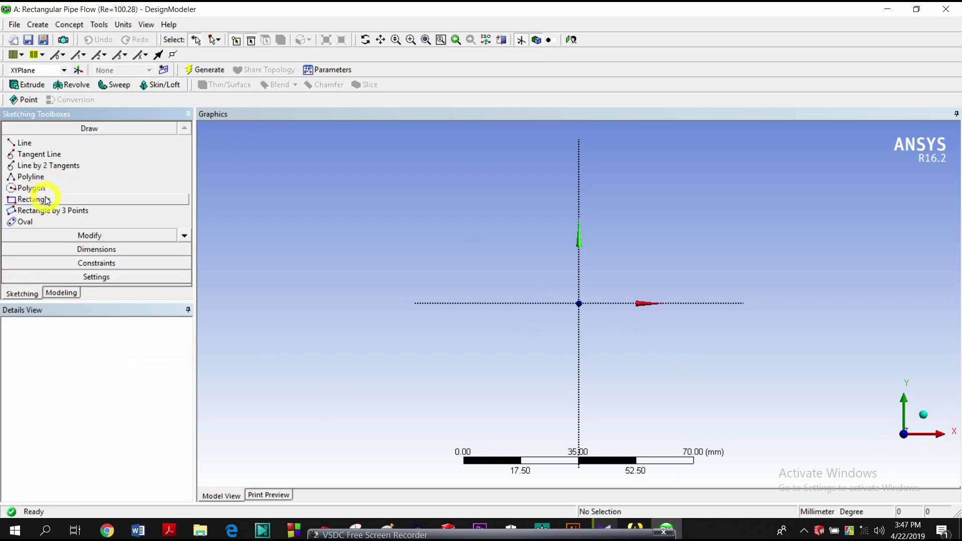
{"action": "left_click", "coordinate": [46, 199]}
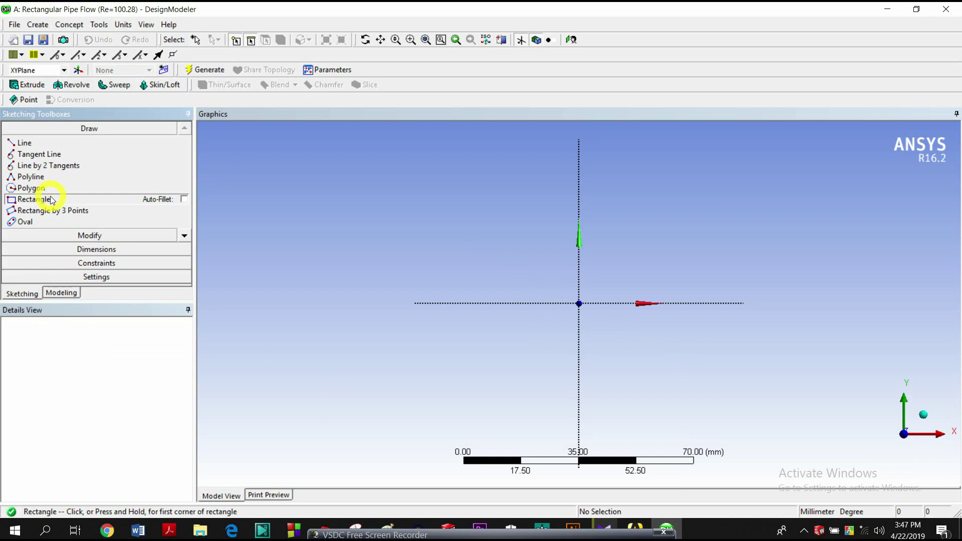
{"action": "left_click", "coordinate": [579, 302]}
{"action": "left_click", "coordinate": [720, 225]}
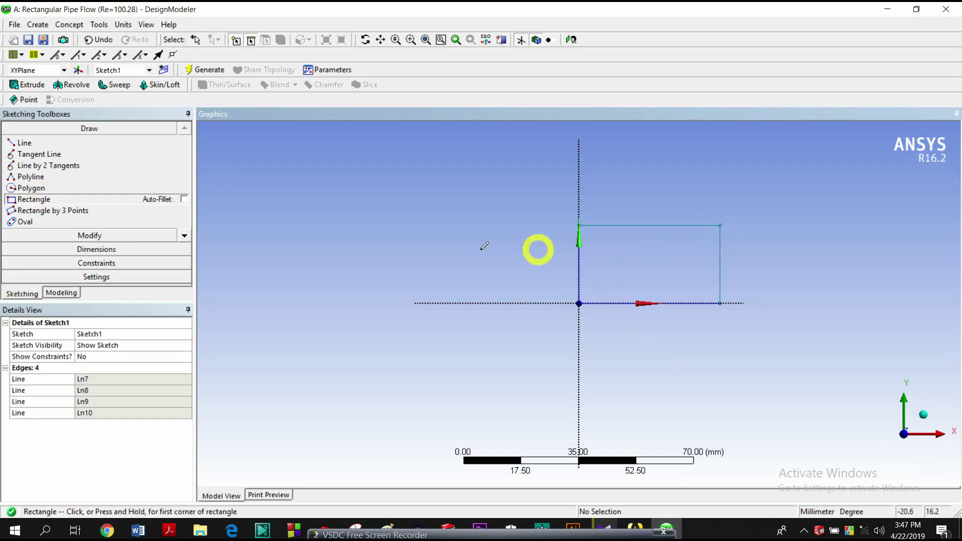
Dimension the rectangle's width along its upper edge and its height beside the edge opposite the Y axis.
{"action": "left_click", "coordinate": [145, 249]}
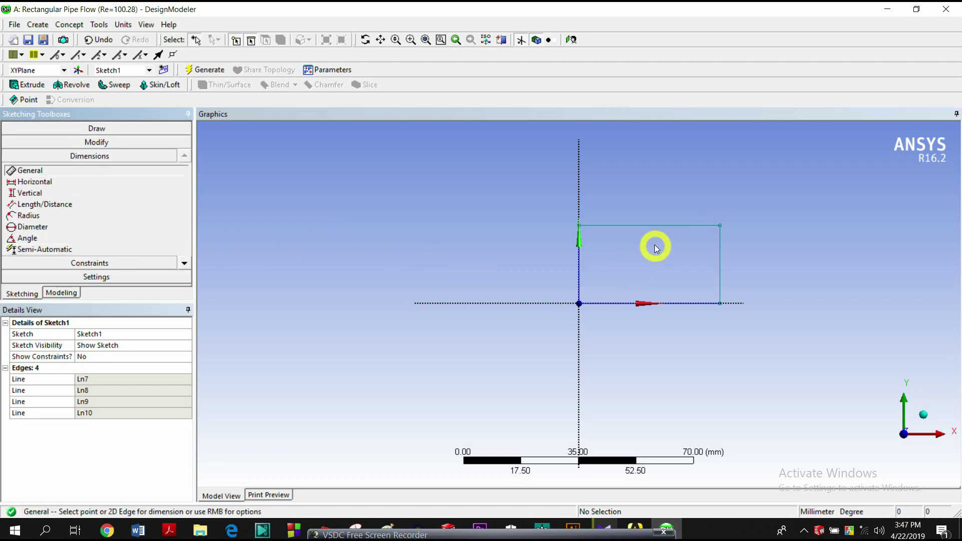
{"action": "left_click", "coordinate": [655, 225]}
{"action": "left_click", "coordinate": [651, 214]}
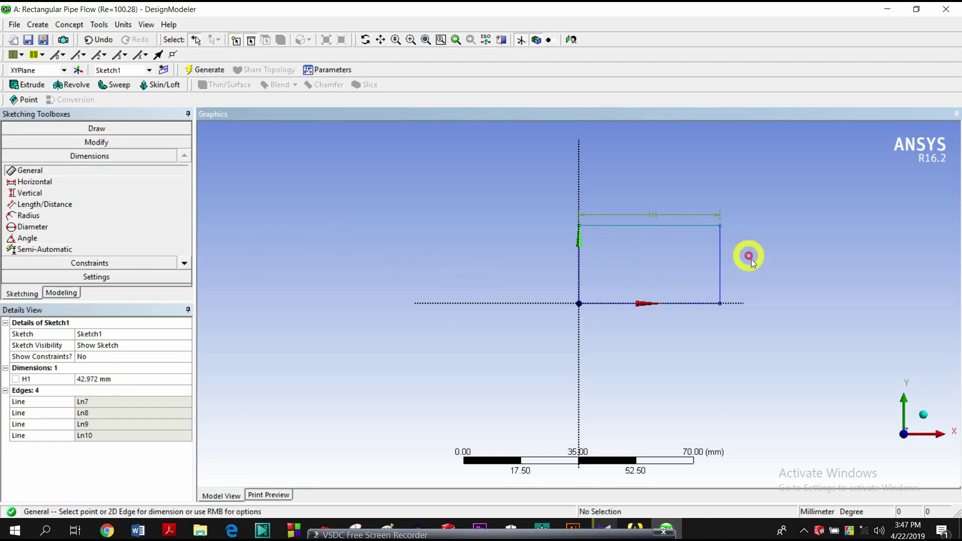
{"action": "left_click", "coordinate": [724, 270]}
{"action": "left_click", "coordinate": [743, 266]}
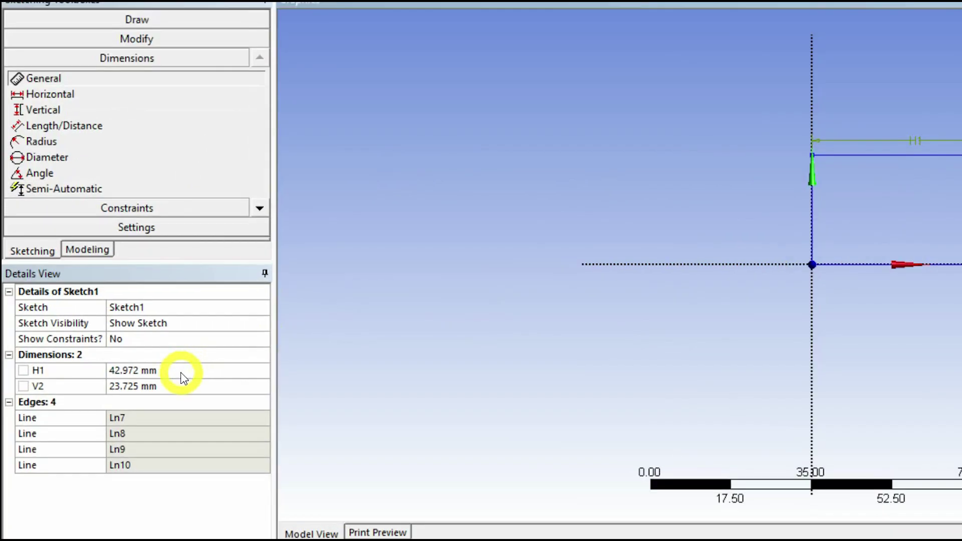
Set the rectangle's horizontal dimension H1 and vertical dimension V2 to 15 mm each.
{"action": "left_click", "coordinate": [128, 381]}
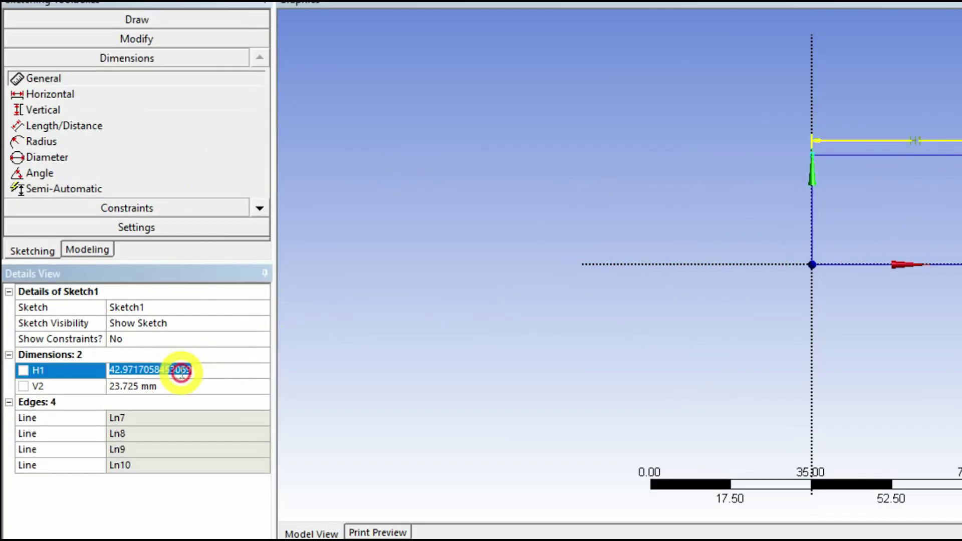
{"action": "type", "text": "15"}
{"action": "key", "text": "Return"}
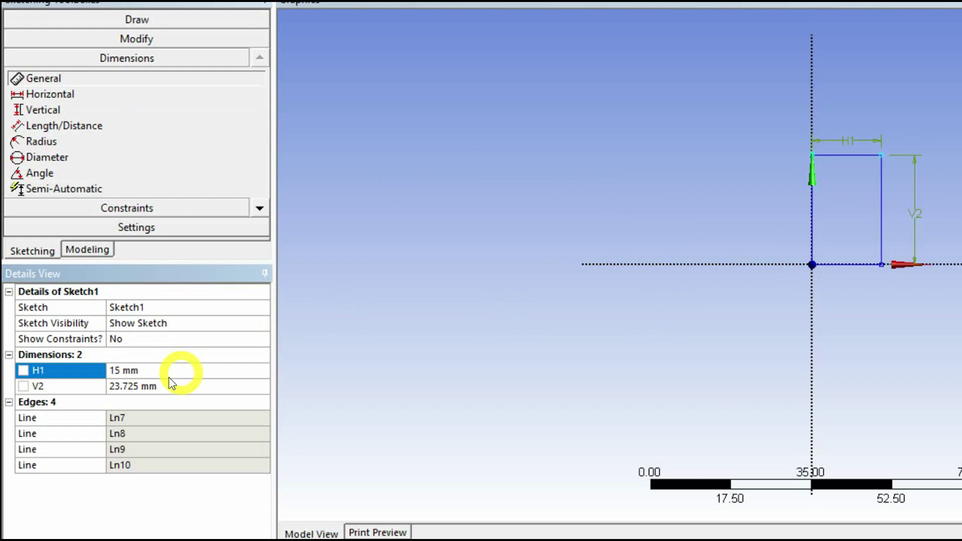
{"action": "left_click", "coordinate": [171, 384]}
{"action": "type", "text": "1"}
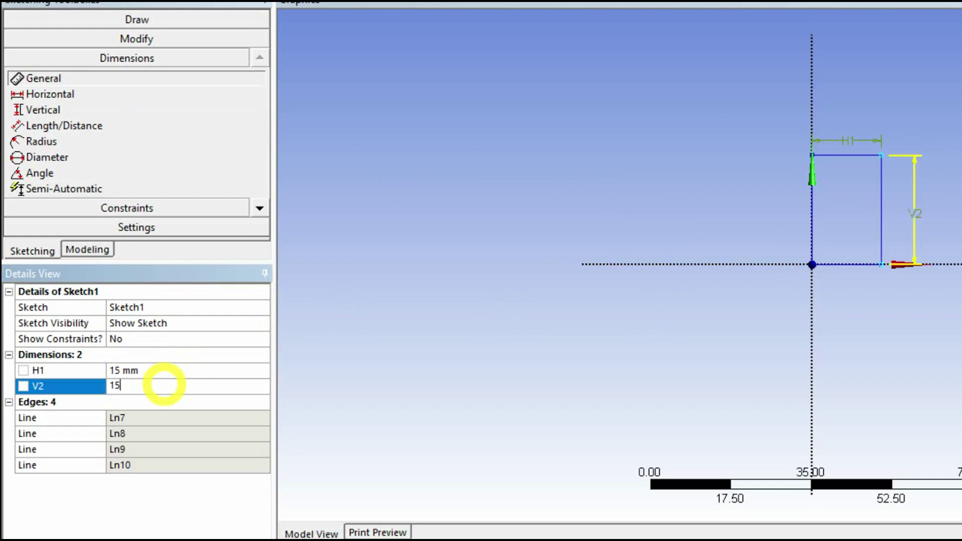
{"action": "type", "text": "5"}
{"action": "key", "text": "Return"}
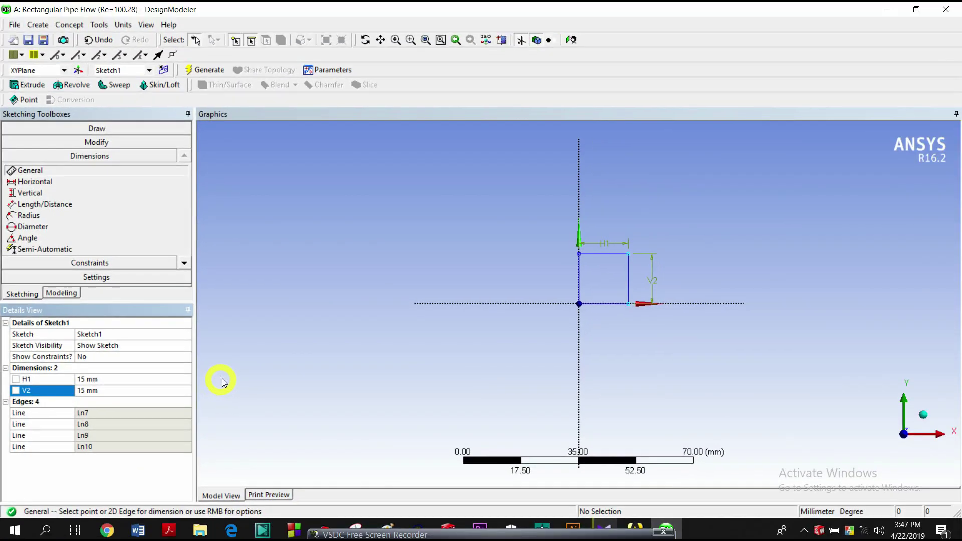
Extrude the square sketch as added material to a depth of 120 mm and show the result in isometric view.
{"action": "left_click", "coordinate": [202, 69]}
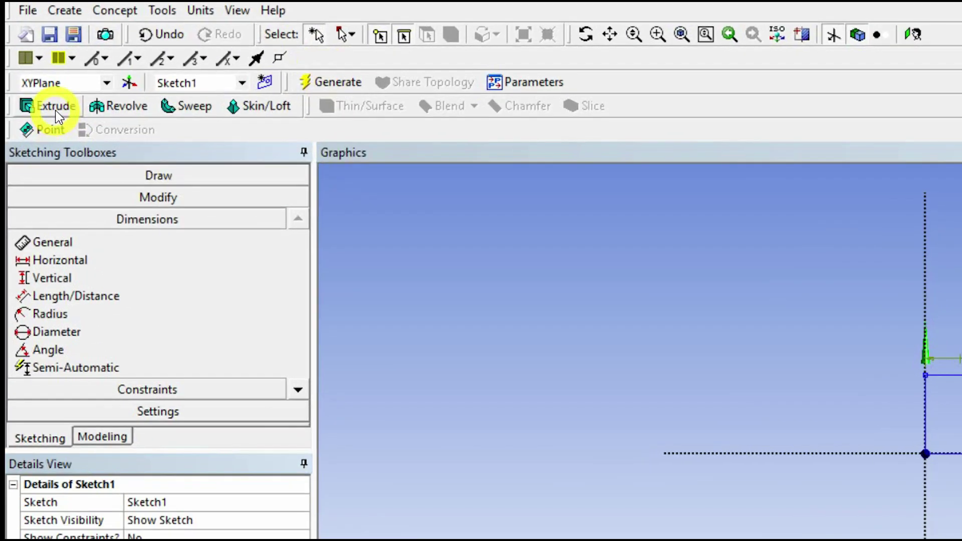
{"action": "left_click", "coordinate": [32, 86]}
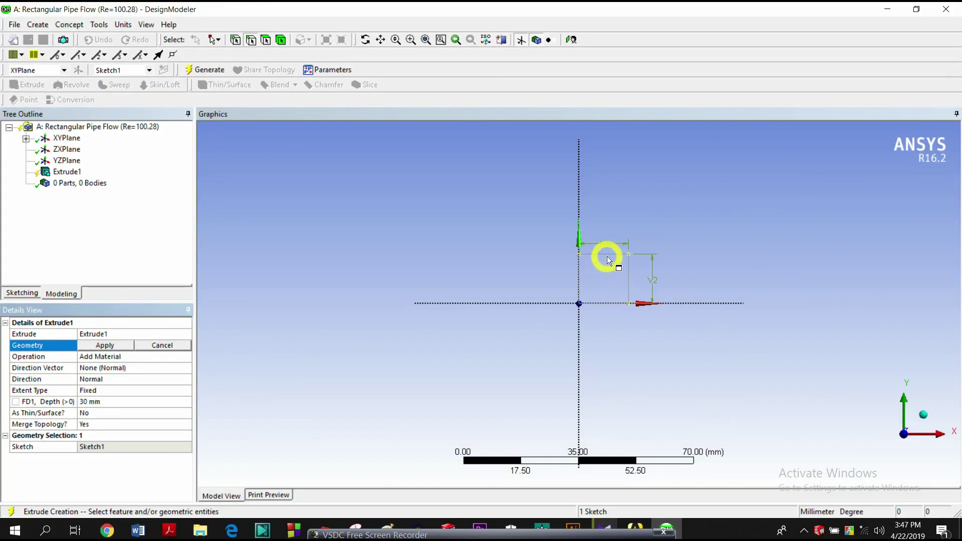
{"action": "left_click", "coordinate": [621, 286]}
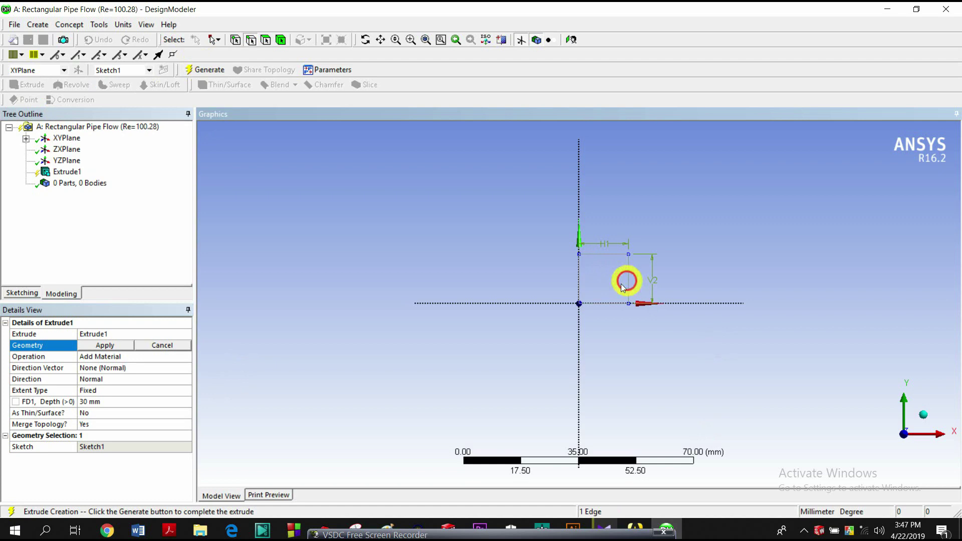
{"action": "left_click", "coordinate": [111, 349]}
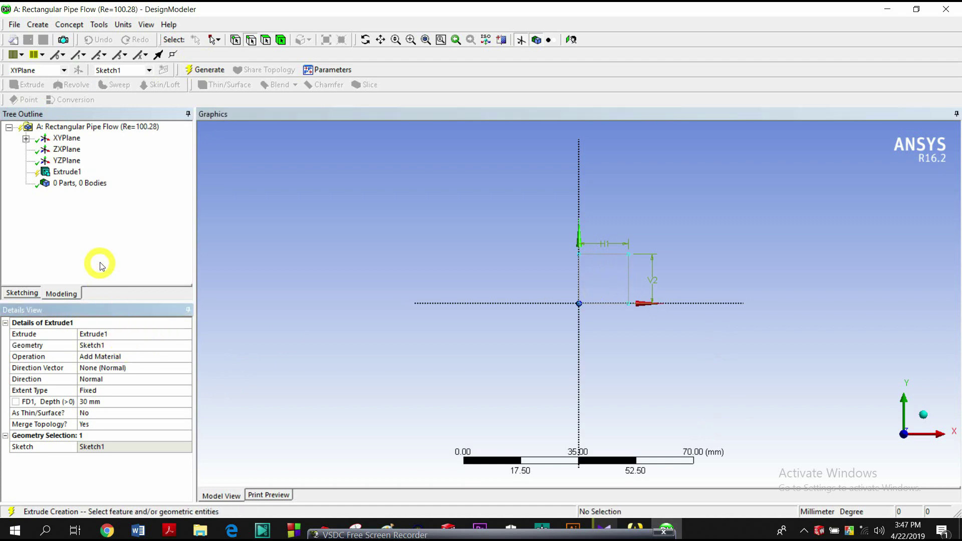
{"action": "left_click", "coordinate": [105, 400]}
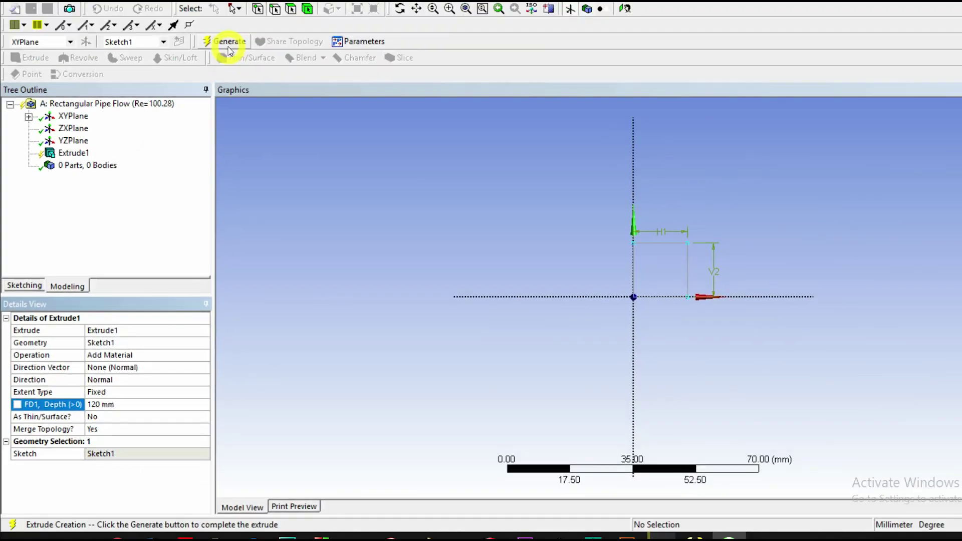
{"action": "left_click", "coordinate": [204, 70]}
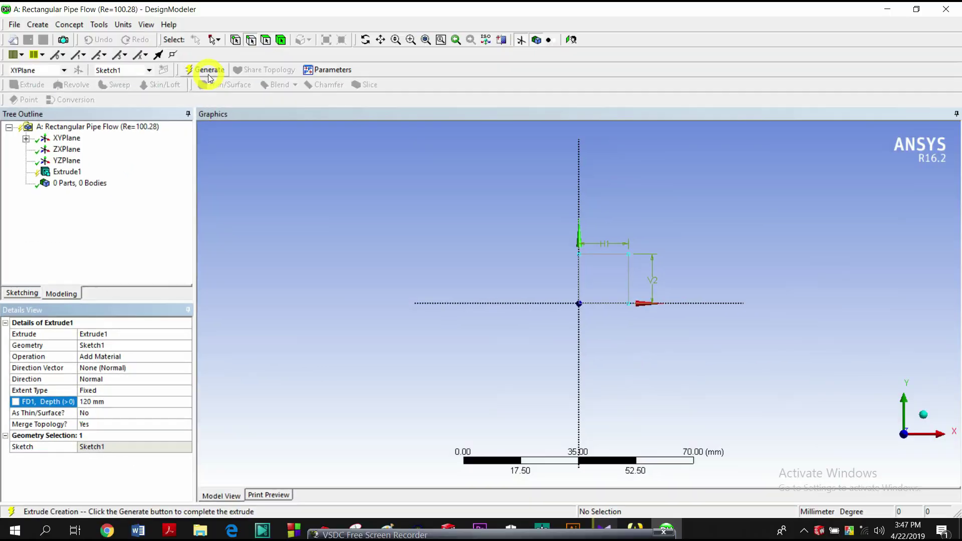
{"action": "left_click", "coordinate": [877, 504]}
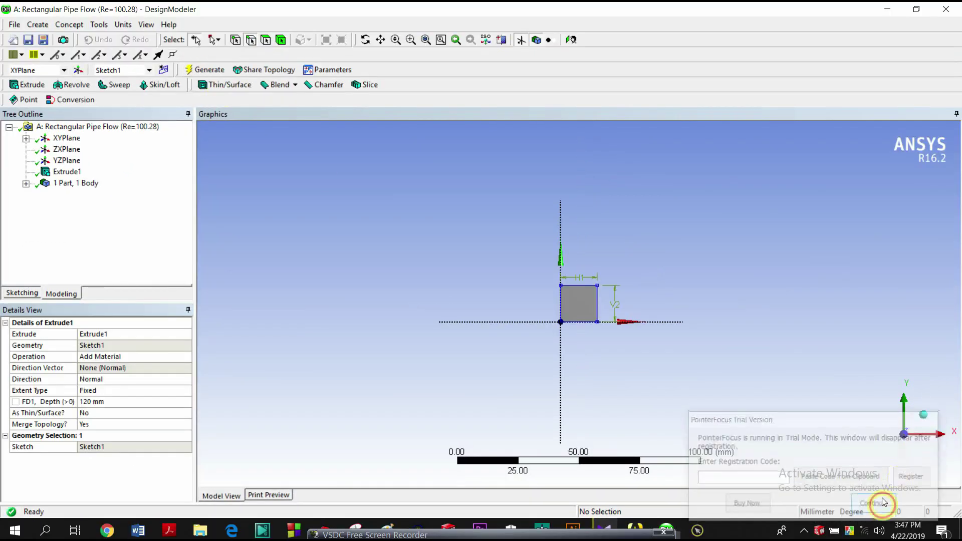
{"action": "left_click", "coordinate": [923, 416]}
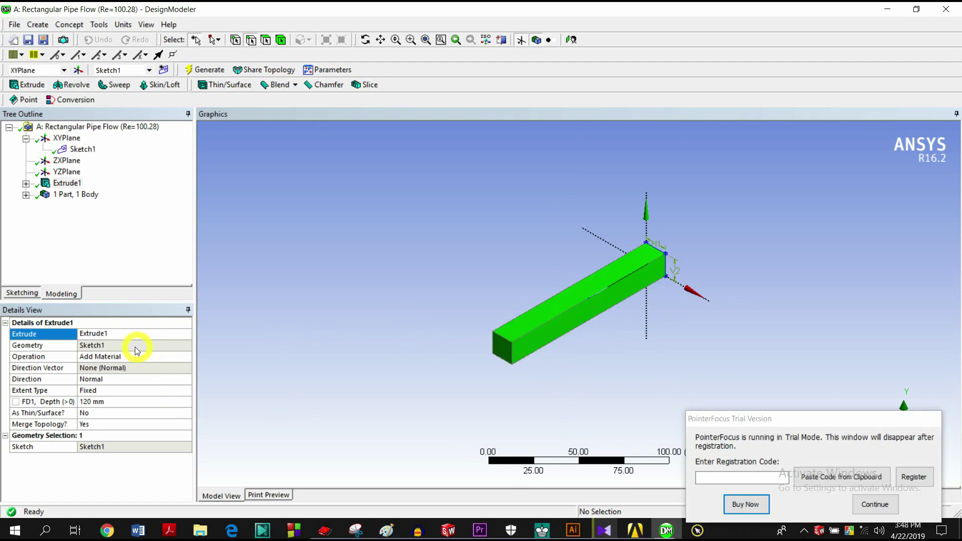
Rename the extruded solid body as Fluid.
{"action": "left_click", "coordinate": [50, 198]}
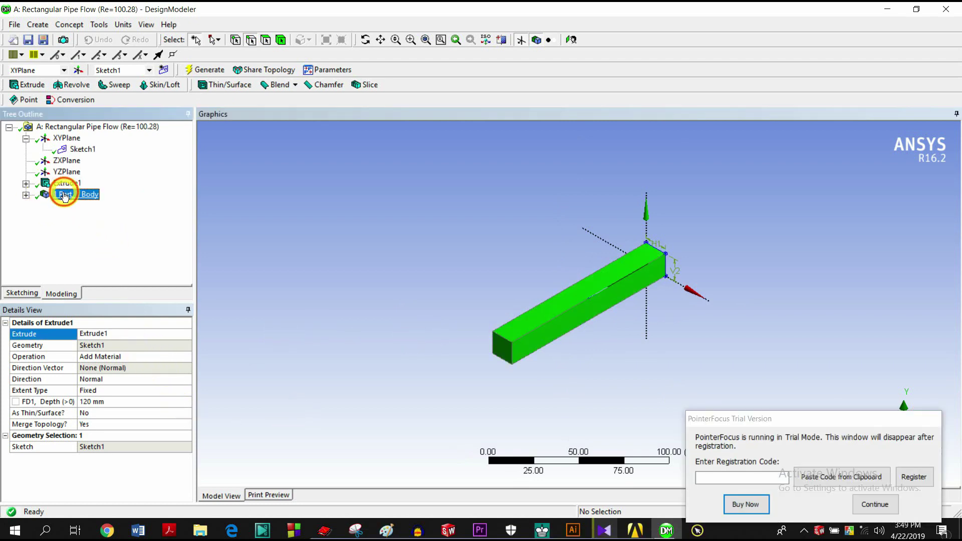
{"action": "left_click", "coordinate": [26, 195]}
{"action": "left_click", "coordinate": [61, 206]}
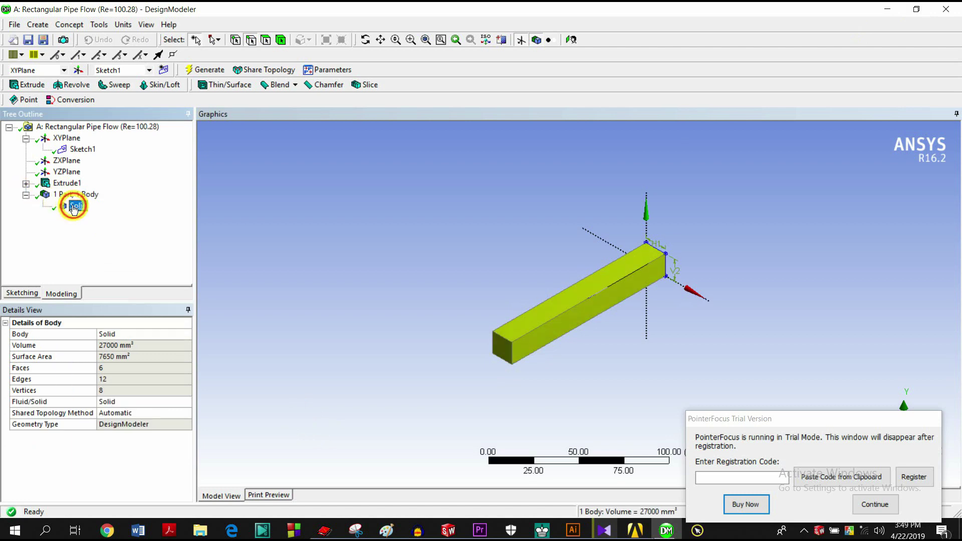
{"action": "left_click", "coordinate": [134, 334]}
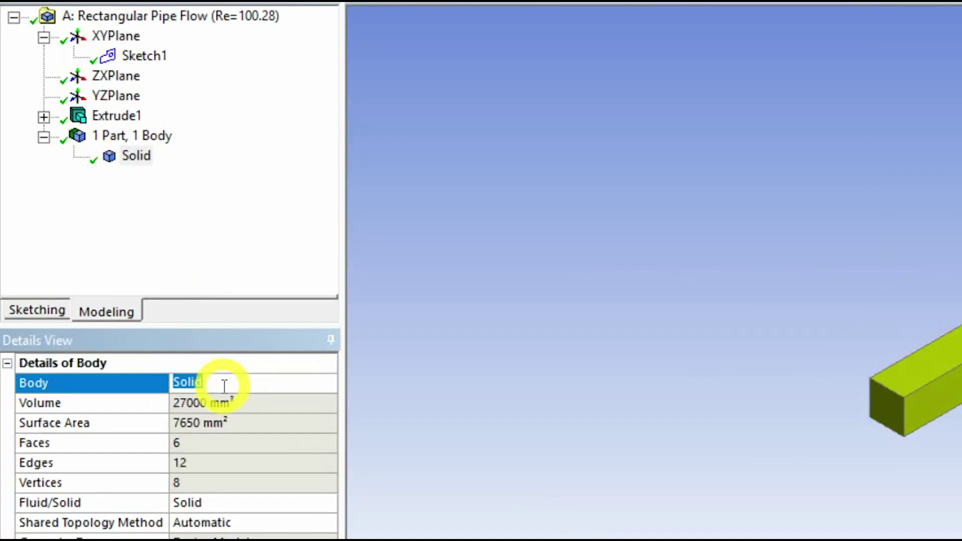
{"action": "type", "text": "Flu"}
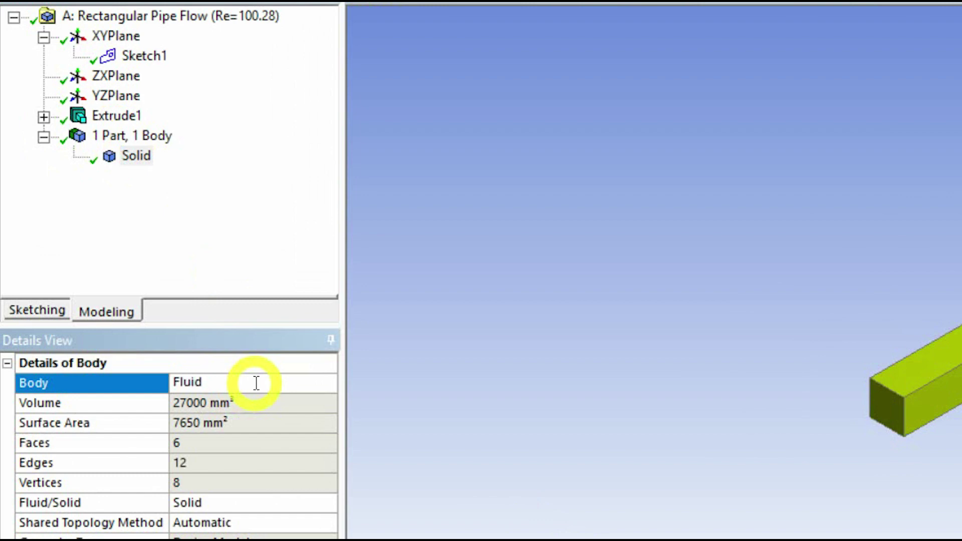
Set the body's Fluid/Solid property to Fluid and regenerate the model.
{"action": "left_click", "coordinate": [243, 503]}
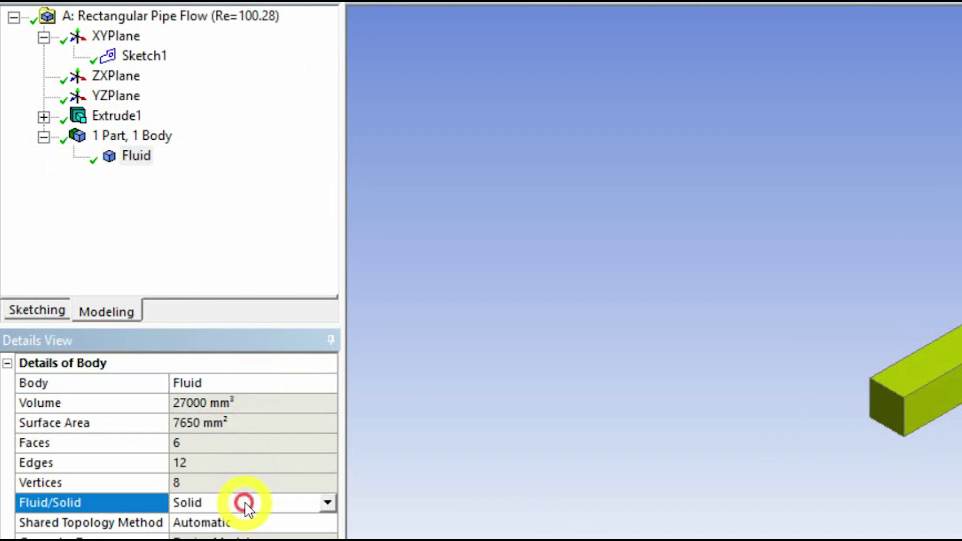
{"action": "left_click", "coordinate": [323, 501]}
{"action": "left_click", "coordinate": [301, 532]}
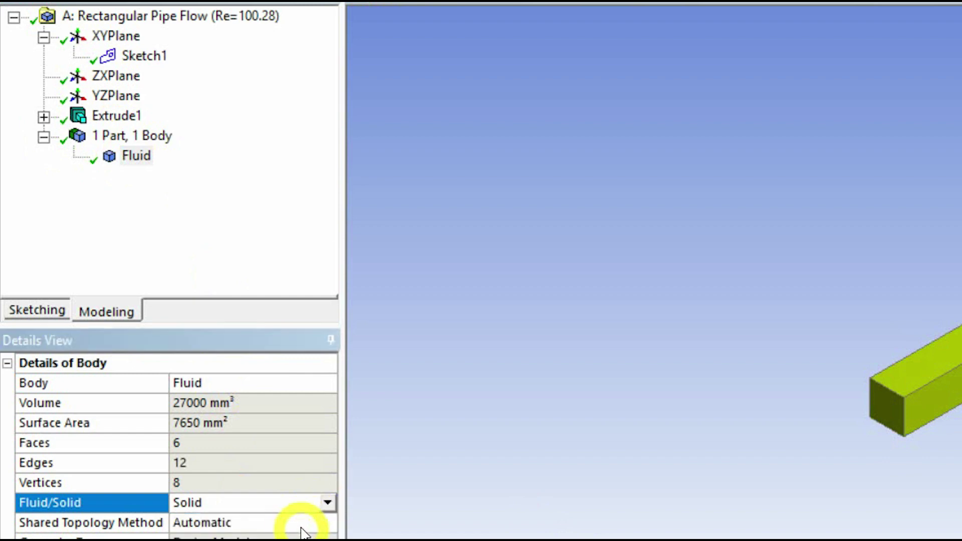
{"action": "left_click", "coordinate": [320, 503]}
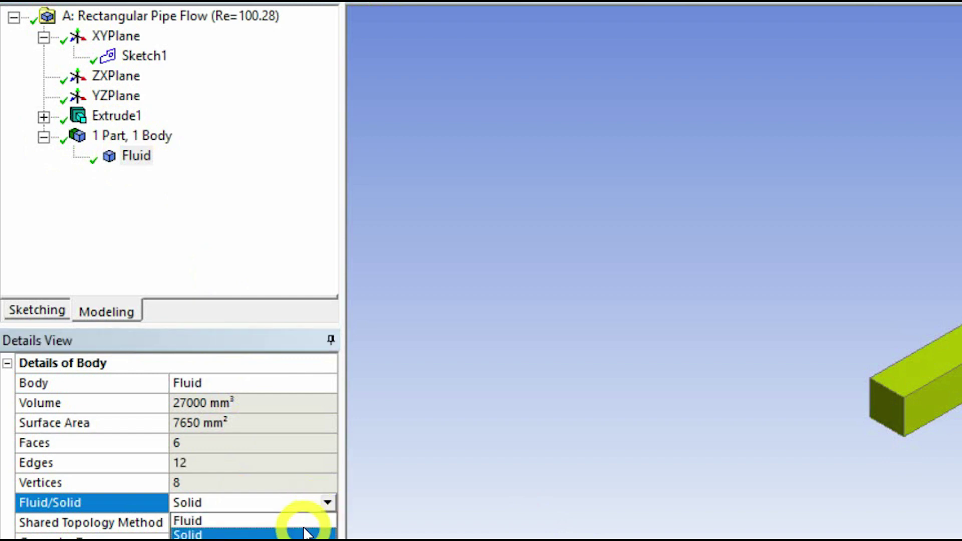
{"action": "left_click", "coordinate": [303, 525]}
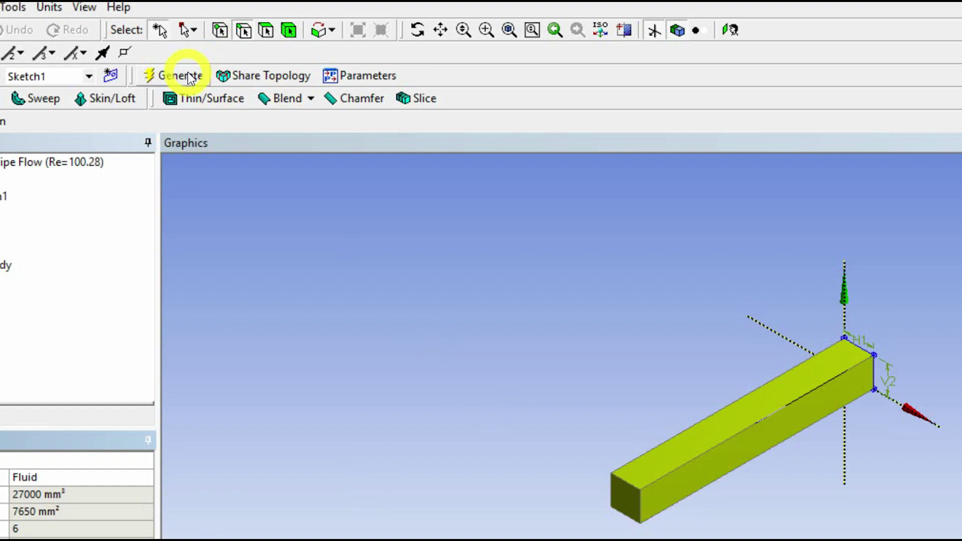
{"action": "left_click", "coordinate": [189, 76]}
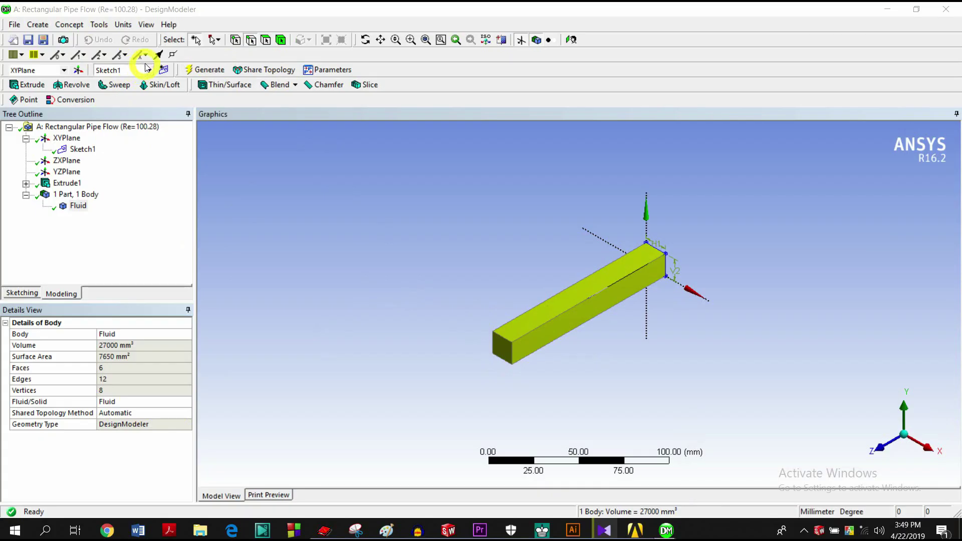
Create a named selection called inlet on the pipe's square end face opposite the sketch plane and generate it.
{"action": "left_click", "coordinate": [494, 344]}
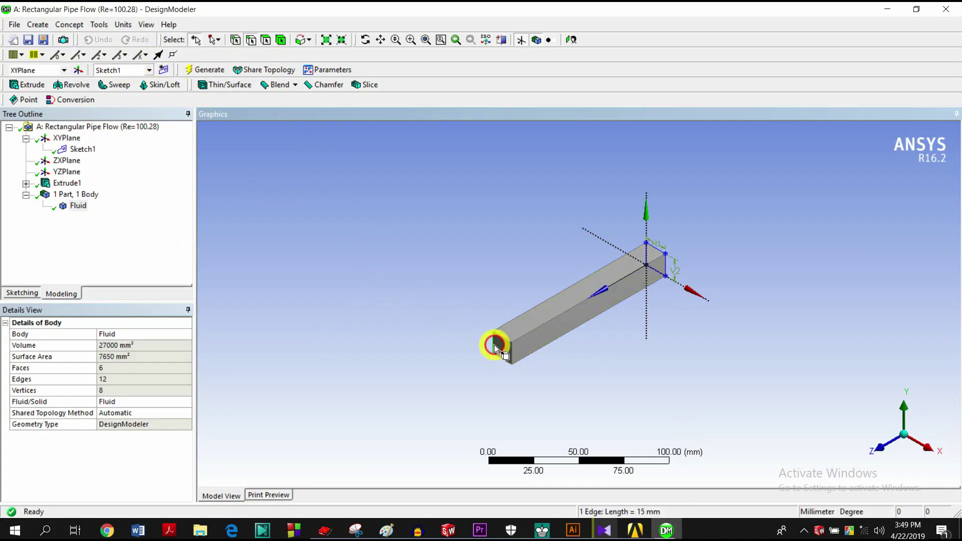
{"action": "left_click", "coordinate": [266, 40]}
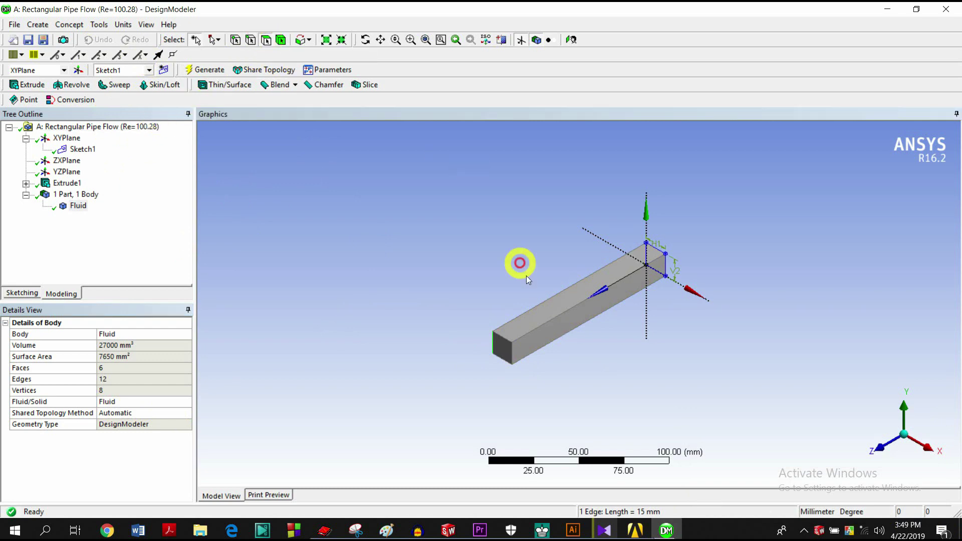
{"action": "left_click", "coordinate": [504, 348]}
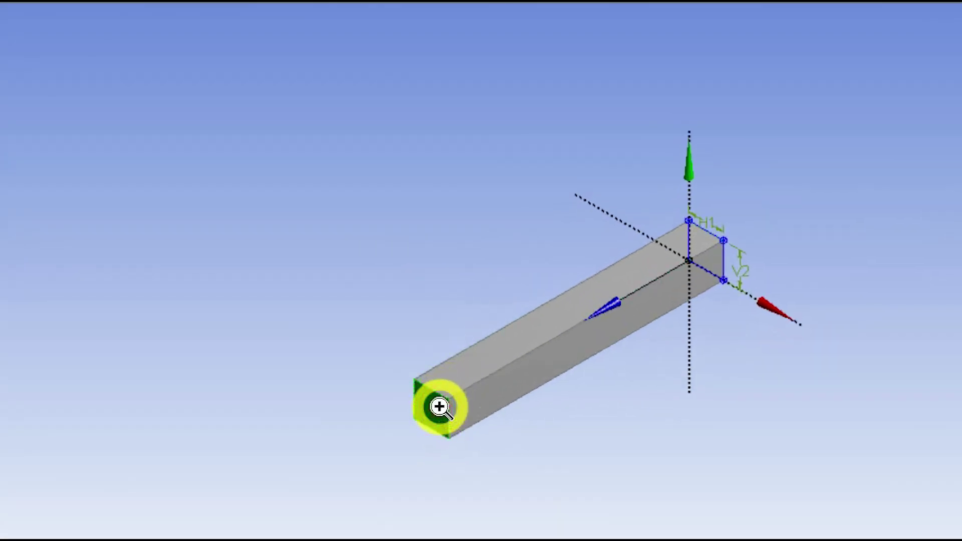
{"action": "right_click", "coordinate": [438, 406]}
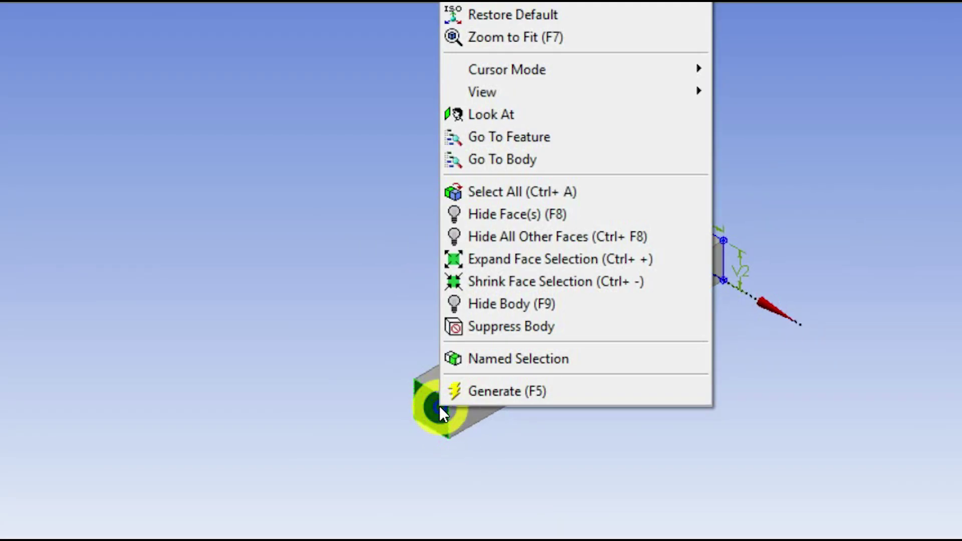
{"action": "left_click", "coordinate": [500, 371]}
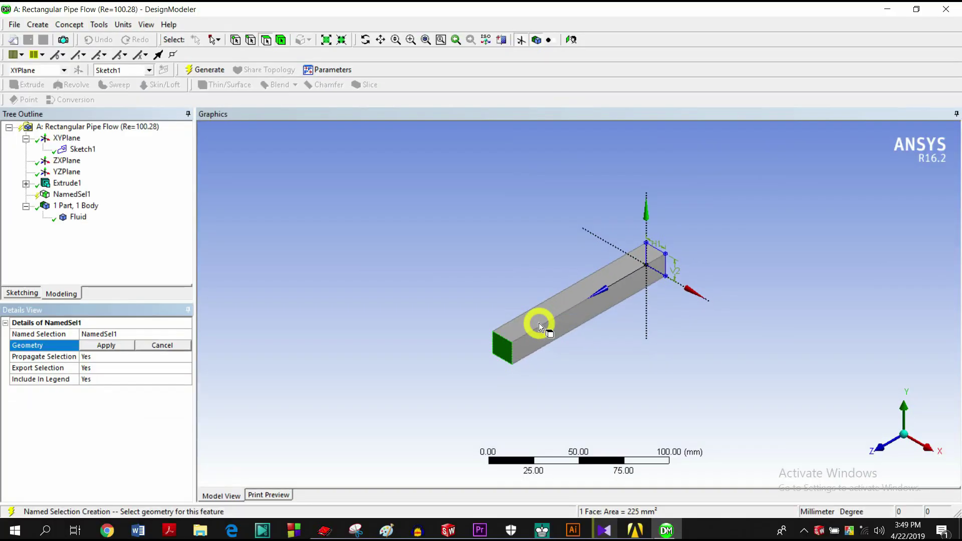
{"action": "left_click", "coordinate": [104, 345]}
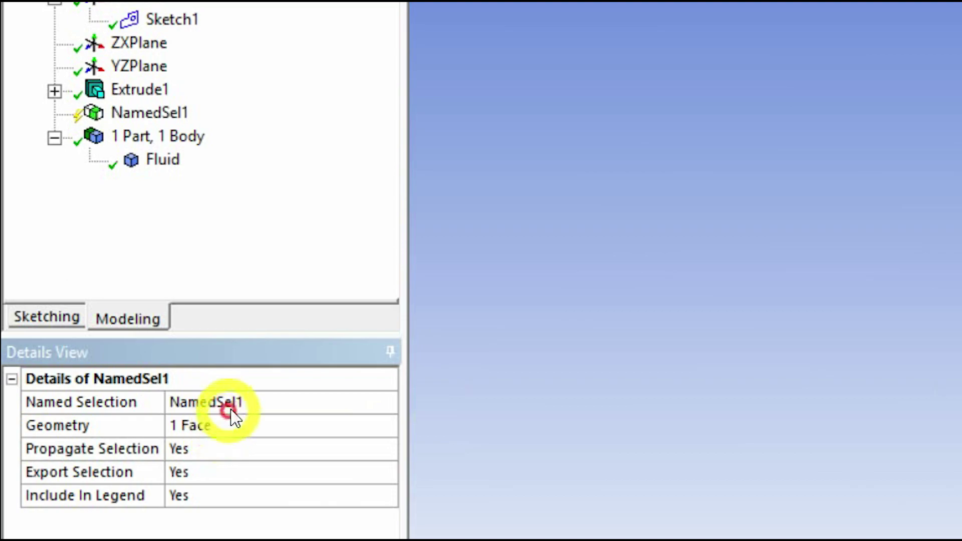
{"action": "left_click", "coordinate": [260, 400]}
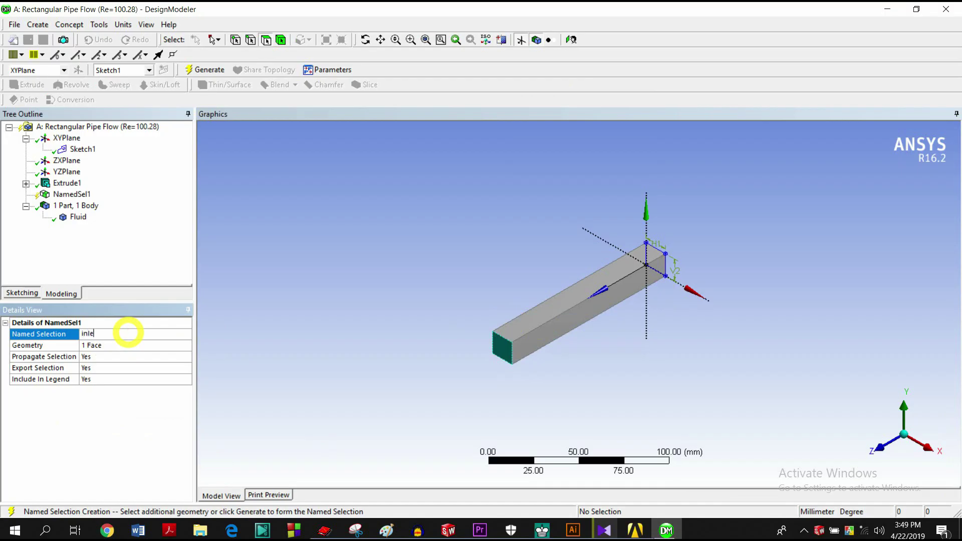
{"action": "key", "text": "Return"}
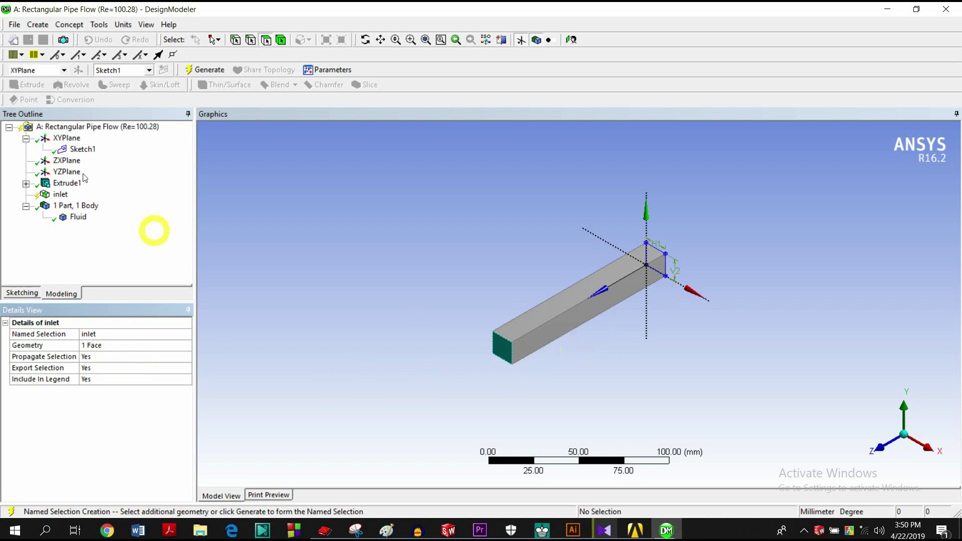
{"action": "left_click", "coordinate": [205, 75]}
Create a named selection called outlet on the pipe's square end face at the sketch plane and generate it.
{"action": "middle_click_drag", "start_coordinate": [741, 255], "coordinate": [672, 294]}
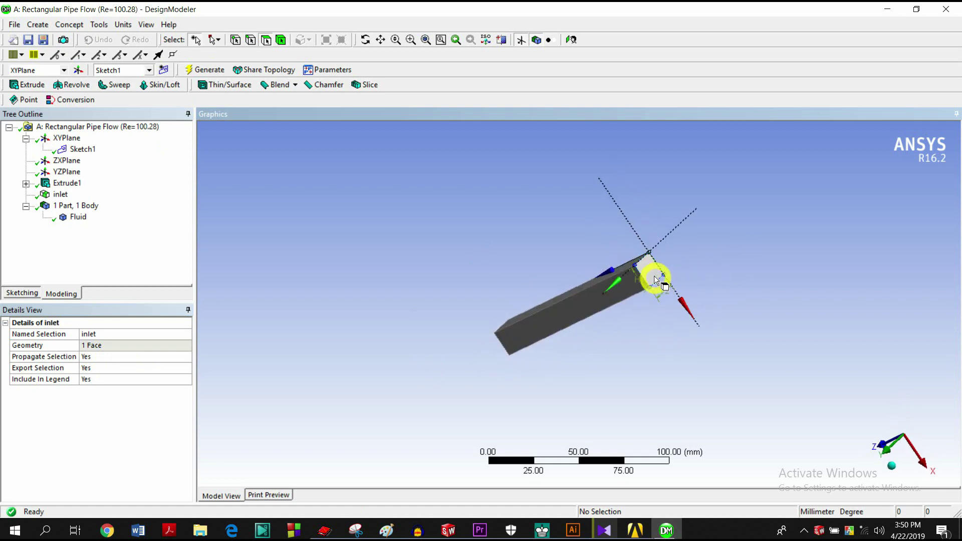
{"action": "left_click", "coordinate": [650, 275]}
{"action": "right_click", "coordinate": [652, 275]}
{"action": "left_click", "coordinate": [698, 490]}
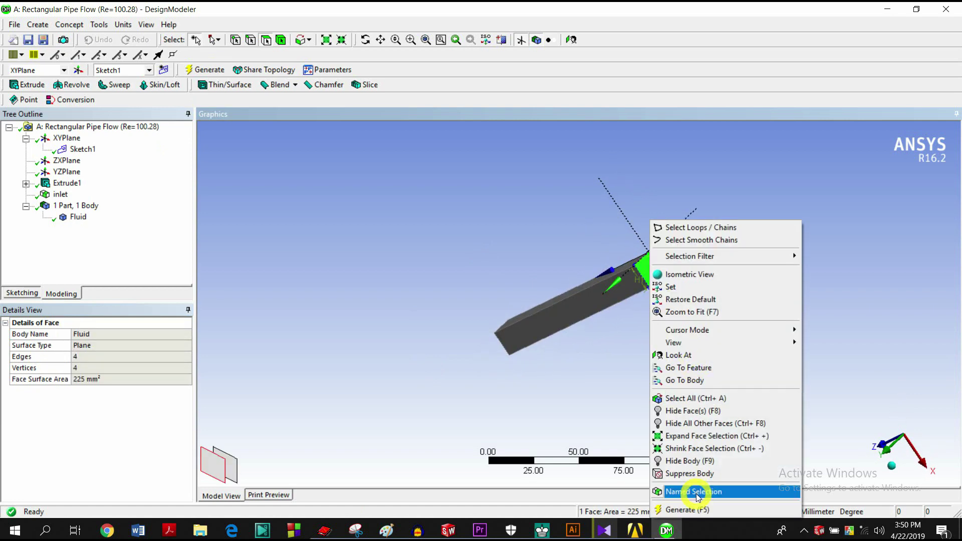
{"action": "left_click", "coordinate": [126, 345]}
{"action": "left_click", "coordinate": [116, 347]}
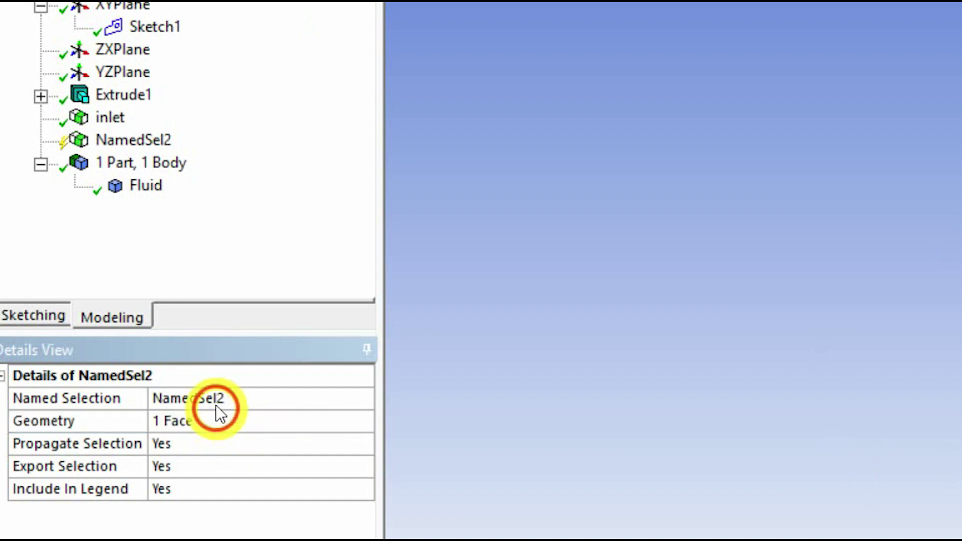
{"action": "left_click", "coordinate": [114, 332]}
{"action": "type", "text": "outl"}
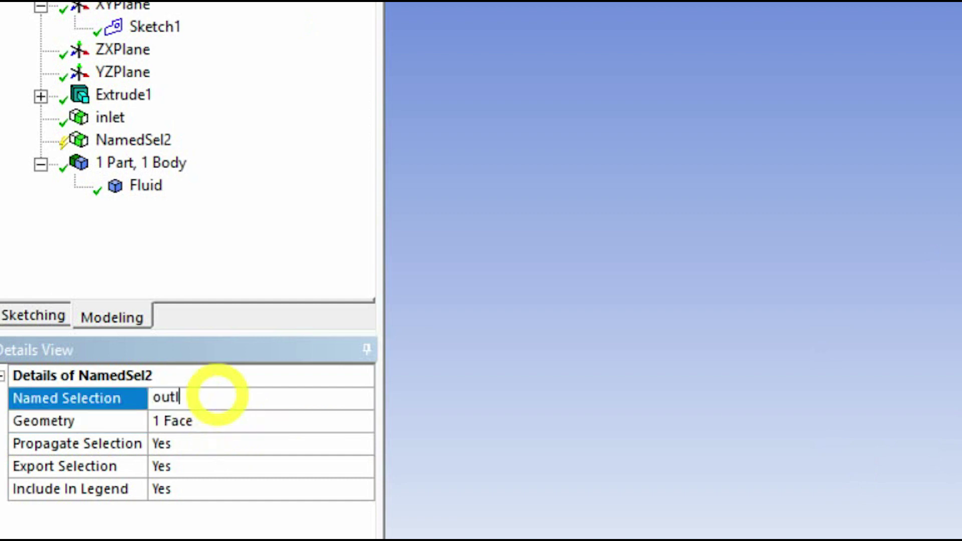
{"action": "key", "text": "Return"}
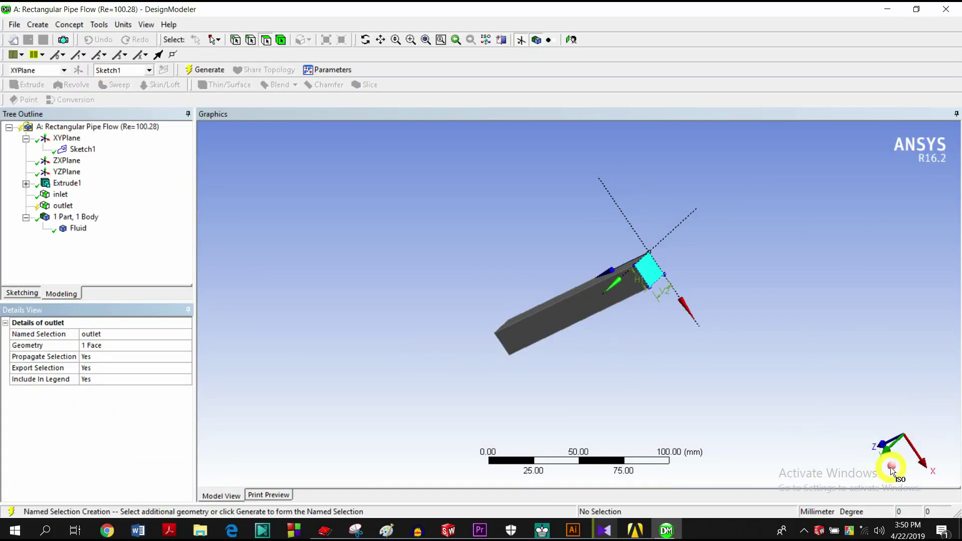
{"action": "left_click", "coordinate": [657, 399]}
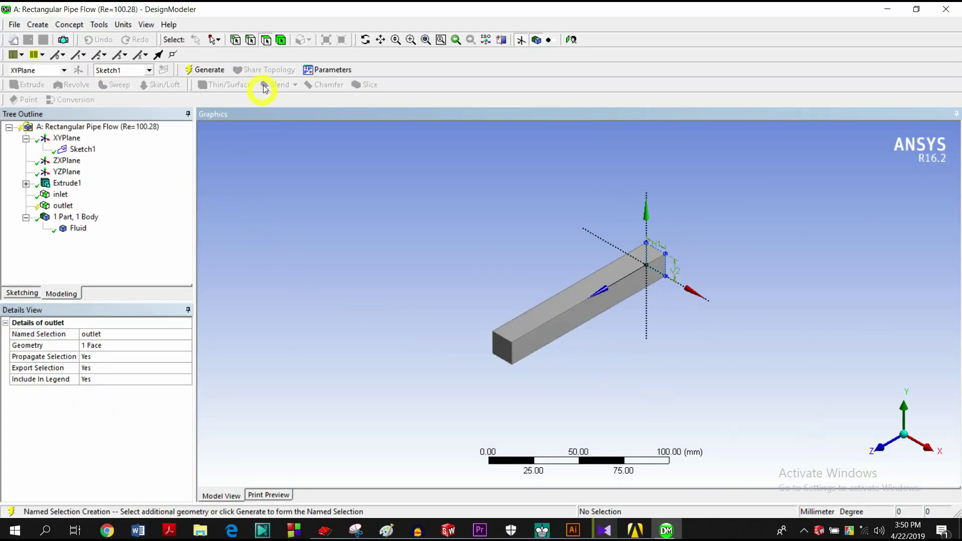
{"action": "left_click", "coordinate": [210, 71]}
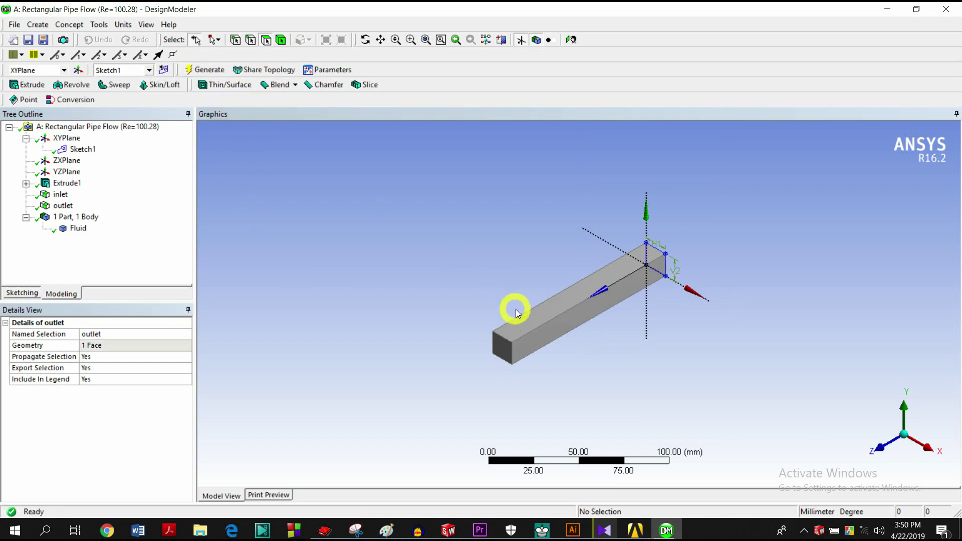
Create a named selection called wall from the pipe's four long side faces and generate it.
{"action": "left_click", "coordinate": [566, 318]}
{"action": "left_click", "coordinate": [553, 302], "text": "ctrl"}
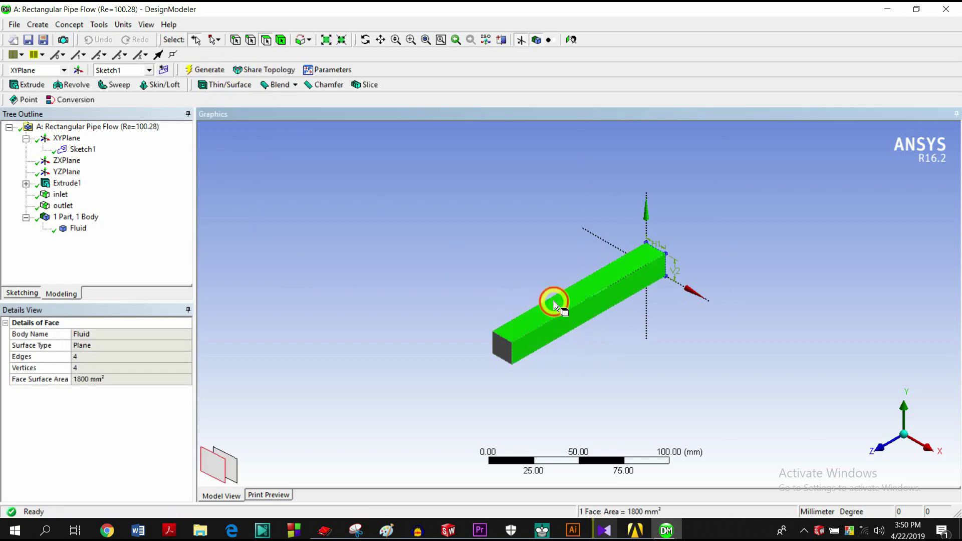
{"action": "middle_click_drag", "start_coordinate": [515, 258], "coordinate": [591, 319]}
{"action": "left_click", "coordinate": [591, 319], "text": "ctrl"}
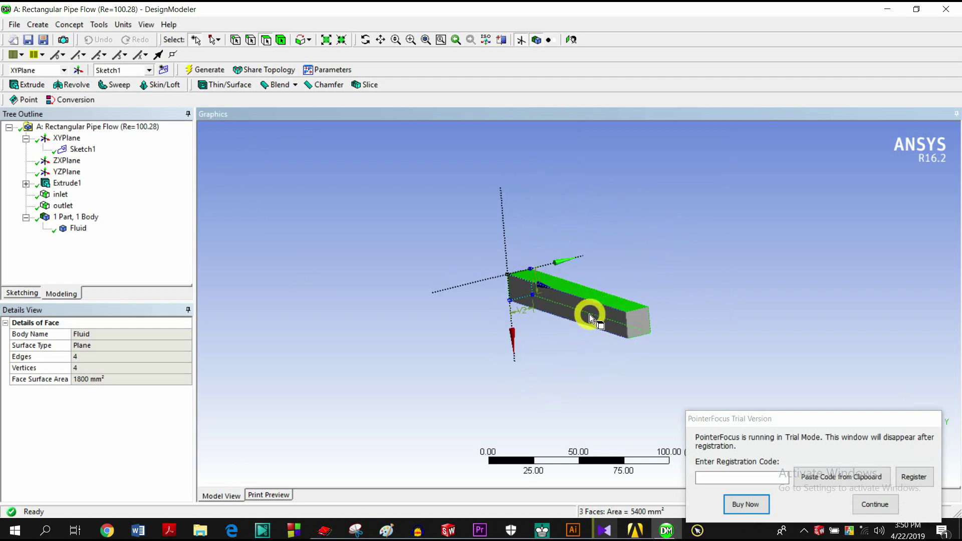
{"action": "left_click", "coordinate": [589, 318], "text": "ctrl"}
{"action": "middle_click_drag", "start_coordinate": [719, 289], "coordinate": [543, 301]}
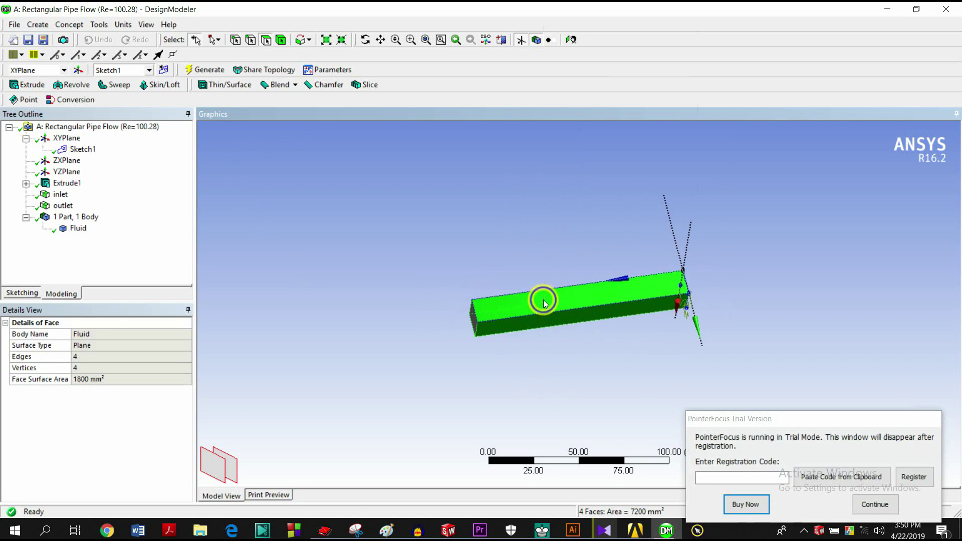
{"action": "right_click", "coordinate": [544, 302]}
{"action": "left_click", "coordinate": [571, 273]}
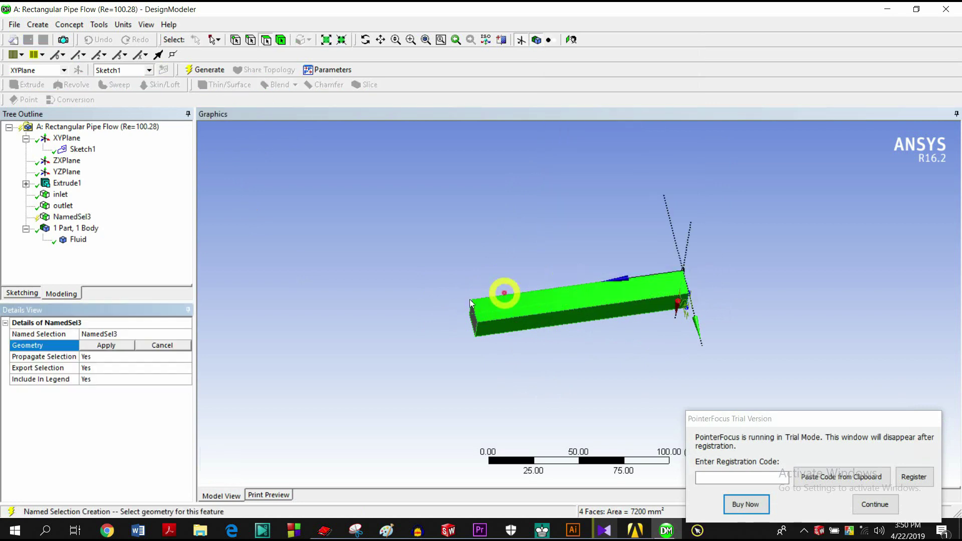
{"action": "left_click", "coordinate": [110, 344]}
{"action": "left_click", "coordinate": [116, 333]}
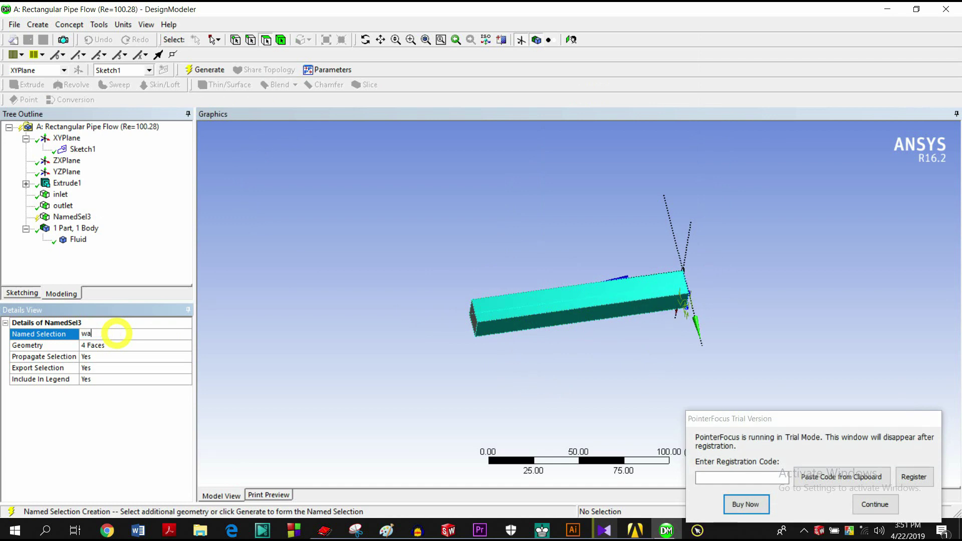
{"action": "key", "text": "Return"}
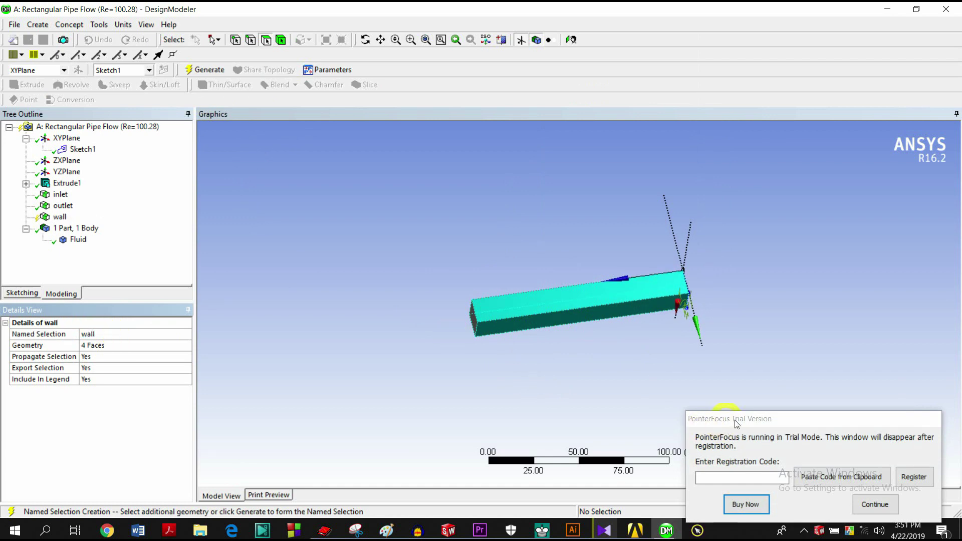
{"action": "left_click", "coordinate": [217, 72]}
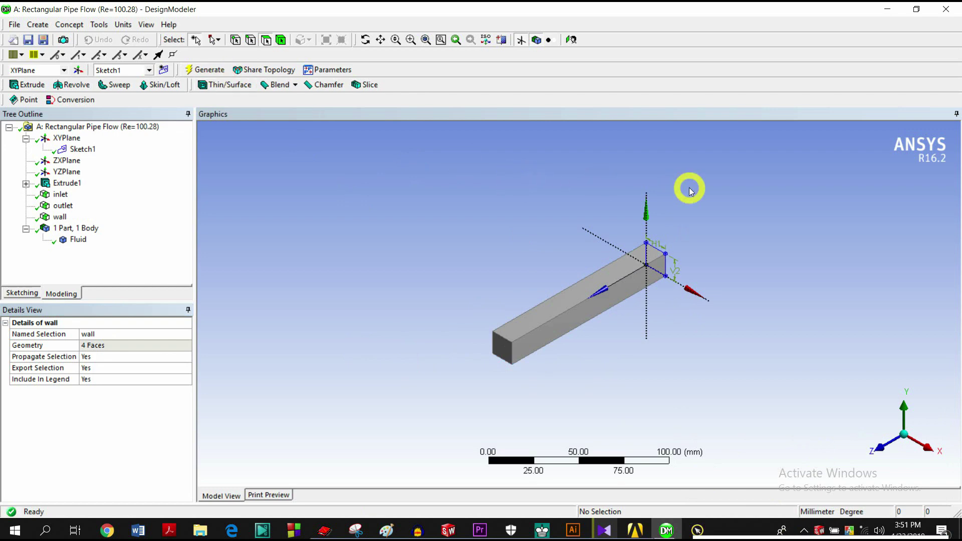
Close DesignModeler and open the Fluid Flow (Fluent) system's mesh for editing in the Meshing application.
{"action": "left_click", "coordinate": [78, 240]}
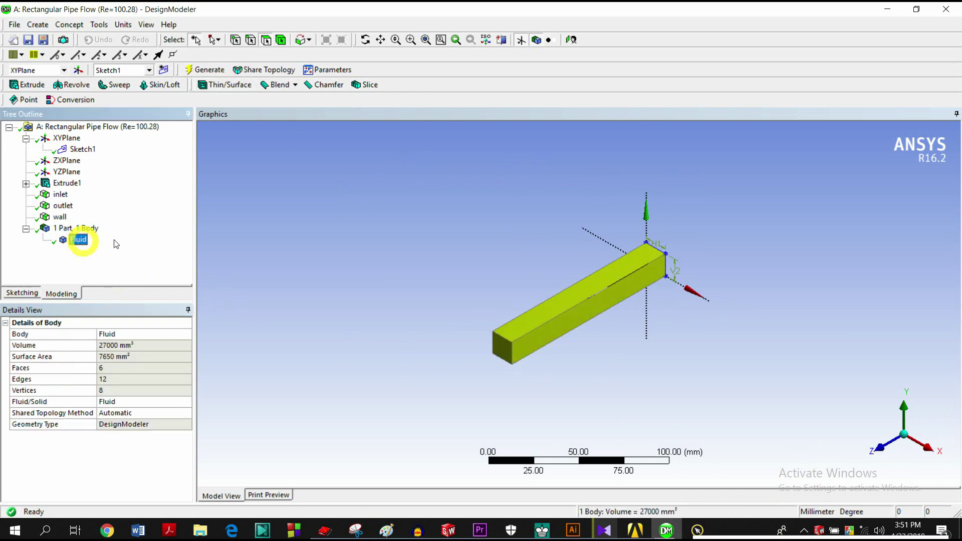
{"action": "left_click", "coordinate": [946, 10]}
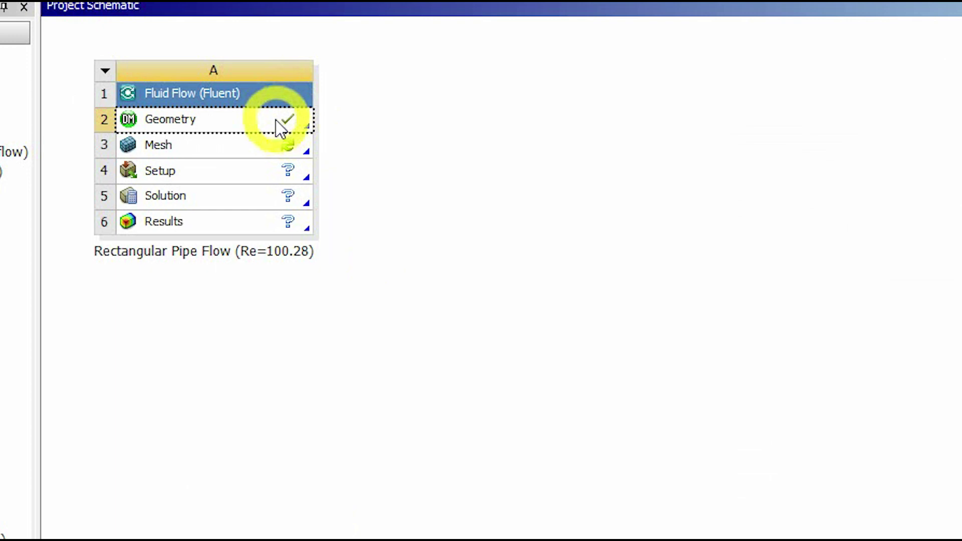
{"action": "left_click", "coordinate": [224, 150]}
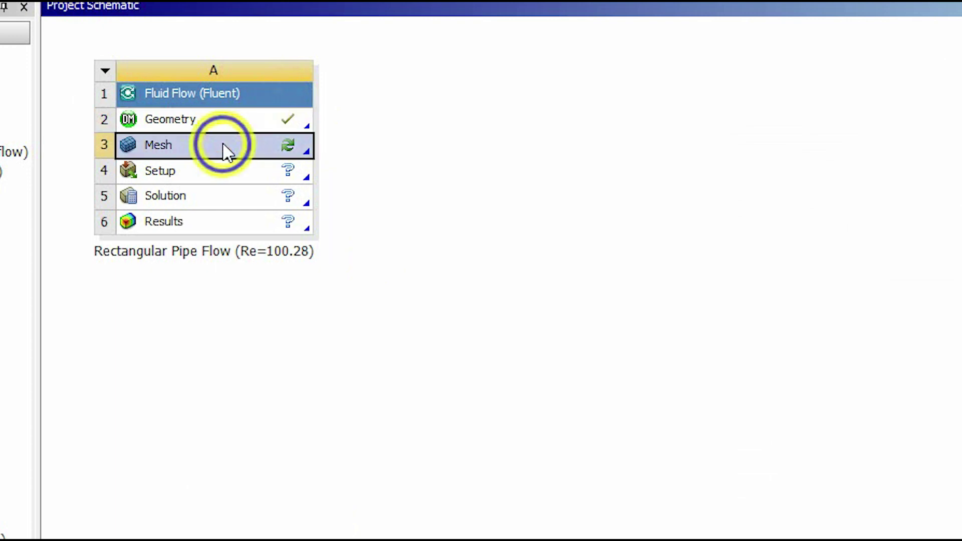
{"action": "right_click", "coordinate": [224, 150]}
{"action": "left_click", "coordinate": [246, 155]}
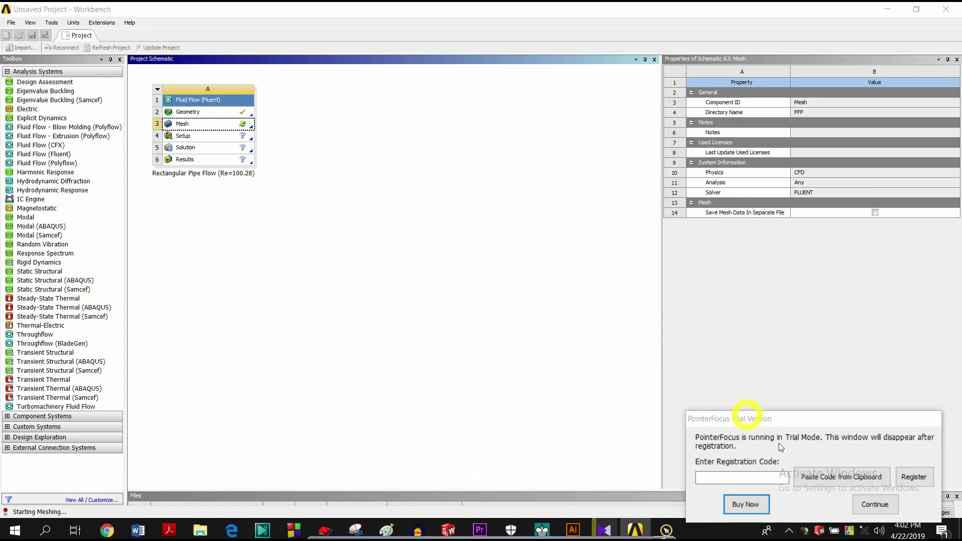
{"action": "left_click", "coordinate": [876, 502]}
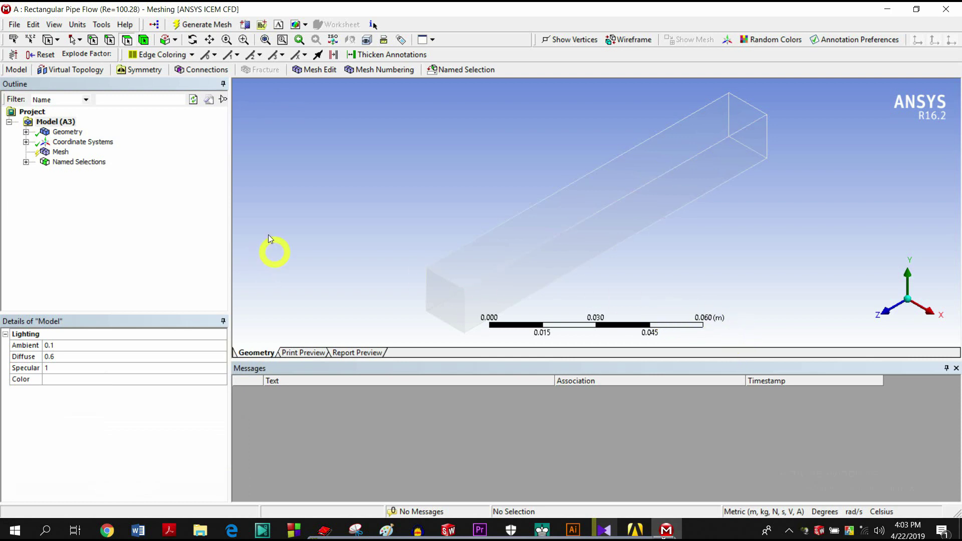
Generate the mesh with default settings, display it on the pipe and expand its node and element statistics.
{"action": "left_click", "coordinate": [211, 27]}
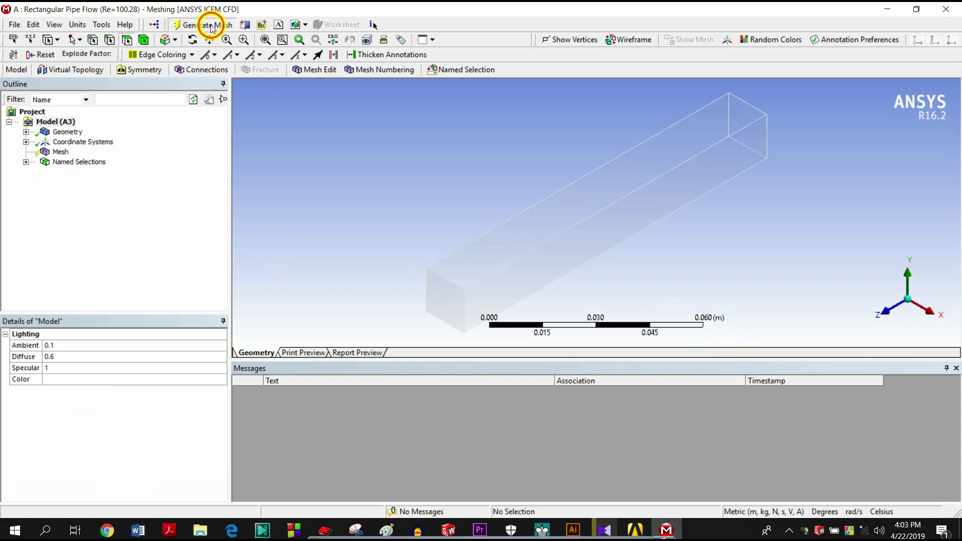
{"action": "left_click", "coordinate": [61, 151]}
{"action": "left_click", "coordinate": [587, 273]}
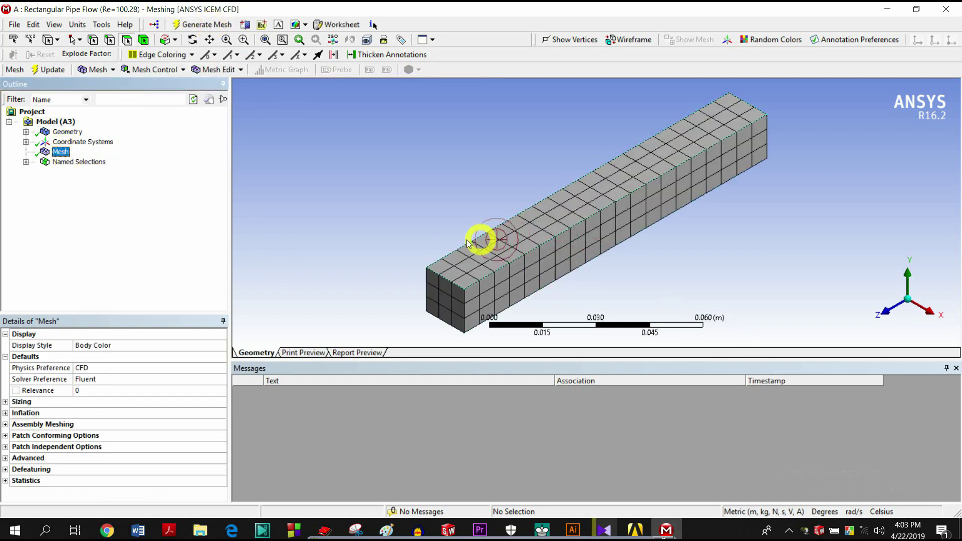
{"action": "left_click", "coordinate": [6, 482]}
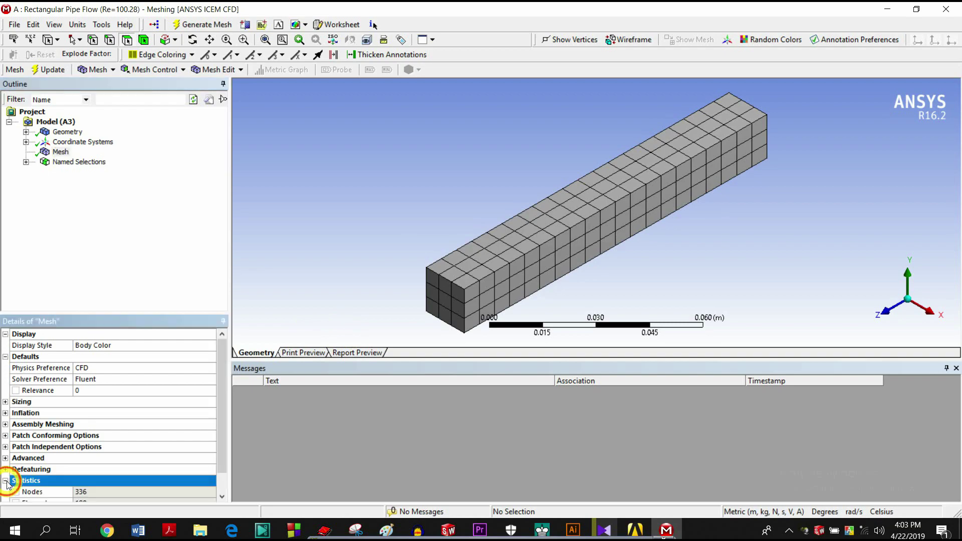
{"action": "scroll", "coordinate": [98, 455], "scroll_direction": "down", "scroll_amount": 1}
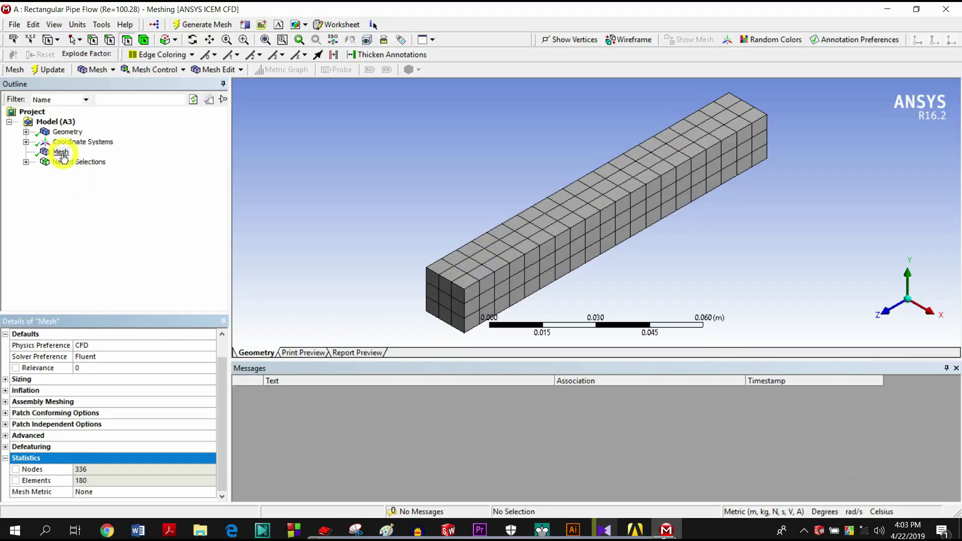
Insert a sizing control under Mesh and scope it to the eight edges of the pipe's two square end faces.
{"action": "right_click", "coordinate": [61, 152]}
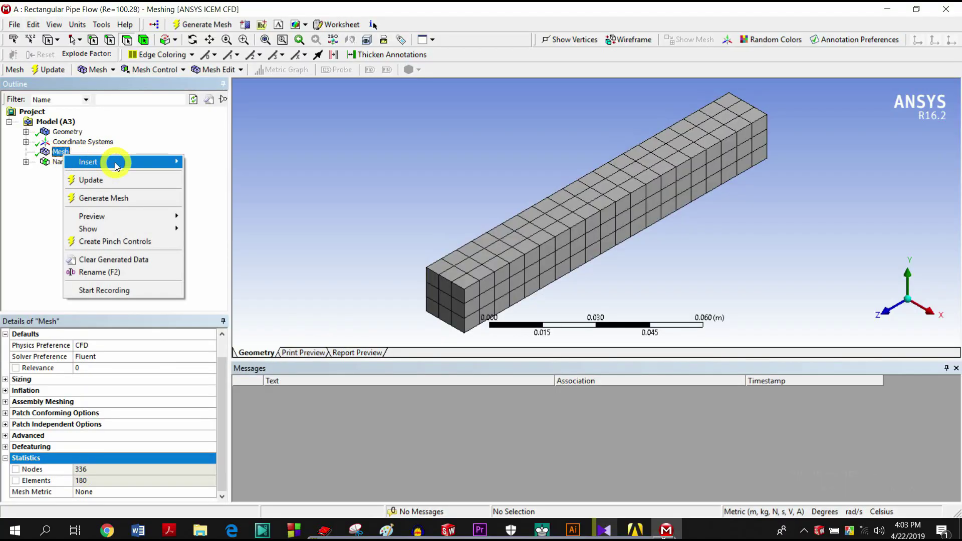
{"action": "mouse_move", "coordinate": [141, 161]}
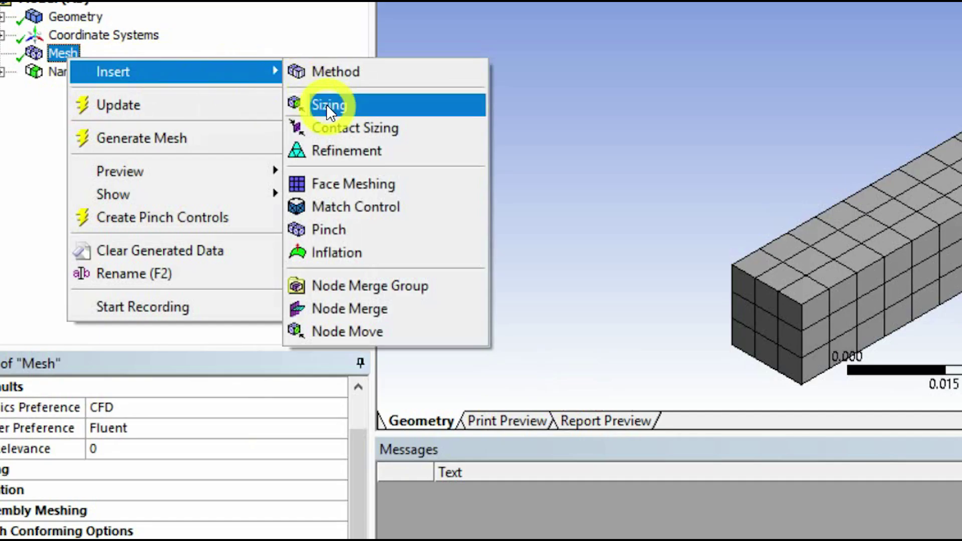
{"action": "left_click", "coordinate": [326, 104]}
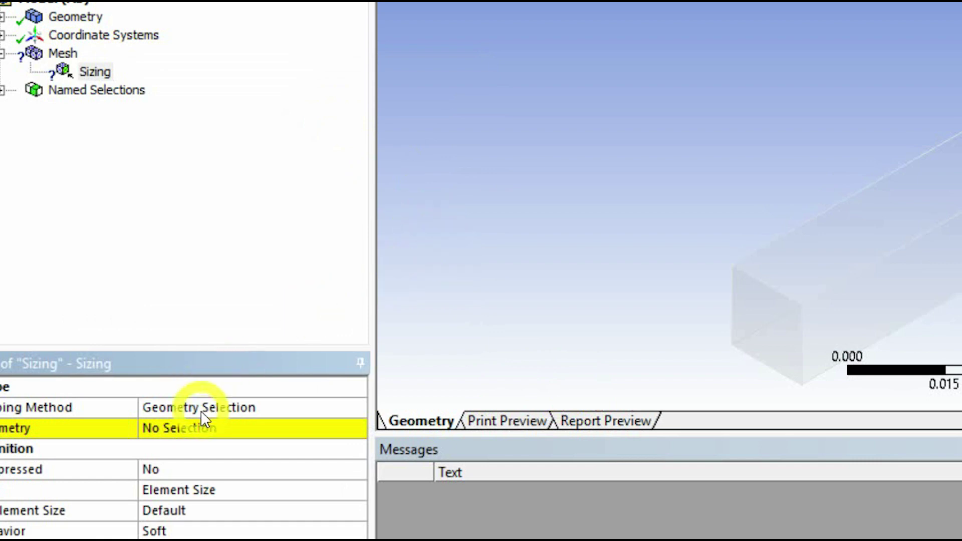
{"action": "left_click", "coordinate": [204, 428]}
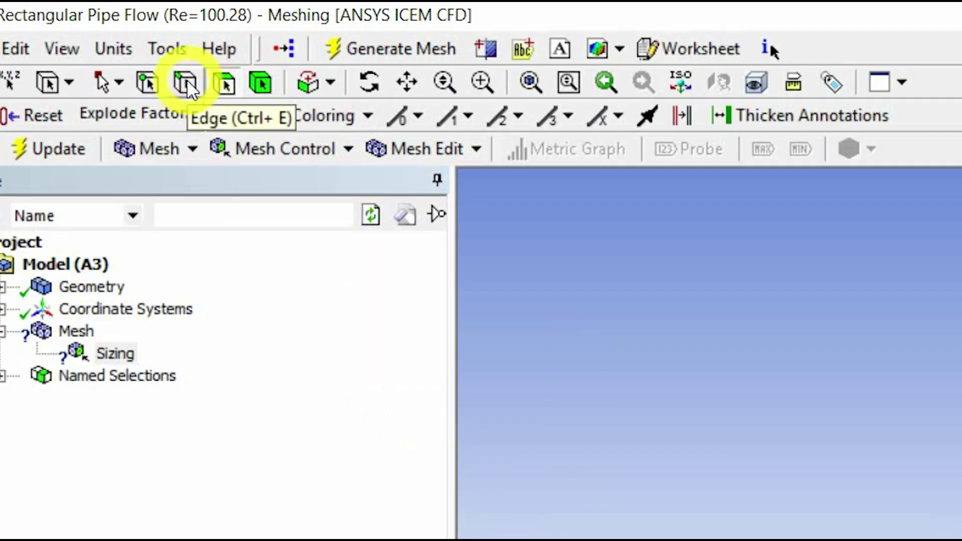
{"action": "left_click", "coordinate": [110, 40]}
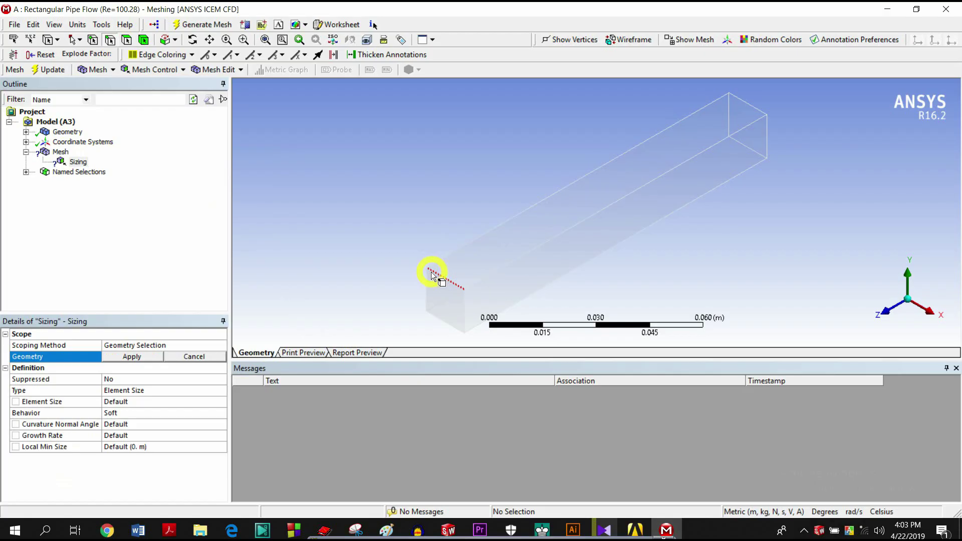
{"action": "left_click", "coordinate": [435, 272]}
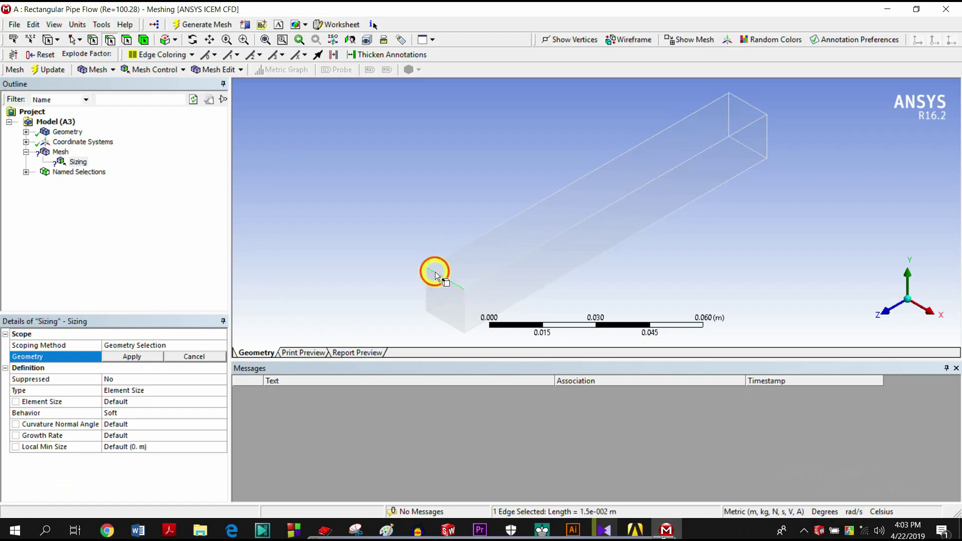
{"action": "left_click", "coordinate": [463, 303], "text": "ctrl"}
{"action": "left_click", "coordinate": [438, 316], "text": "ctrl"}
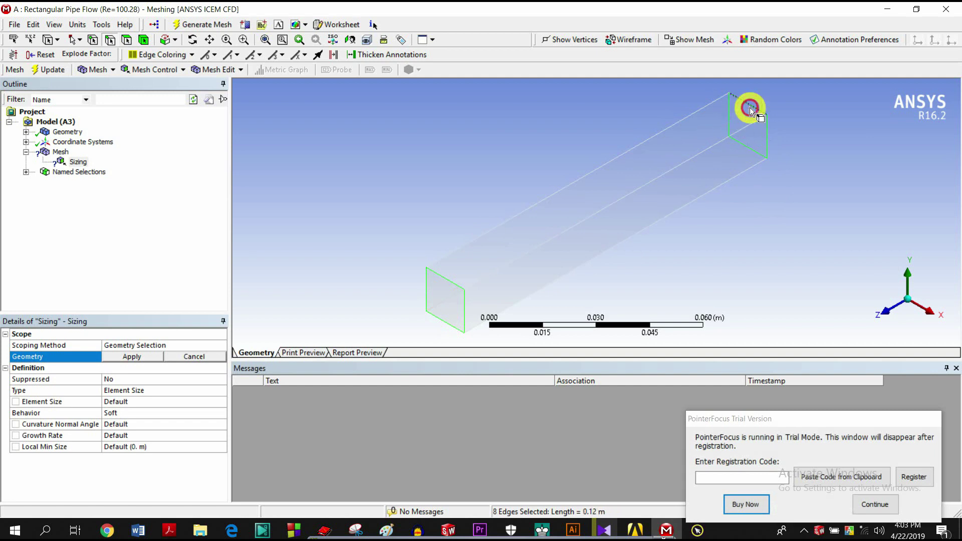
{"action": "left_click", "coordinate": [141, 357]}
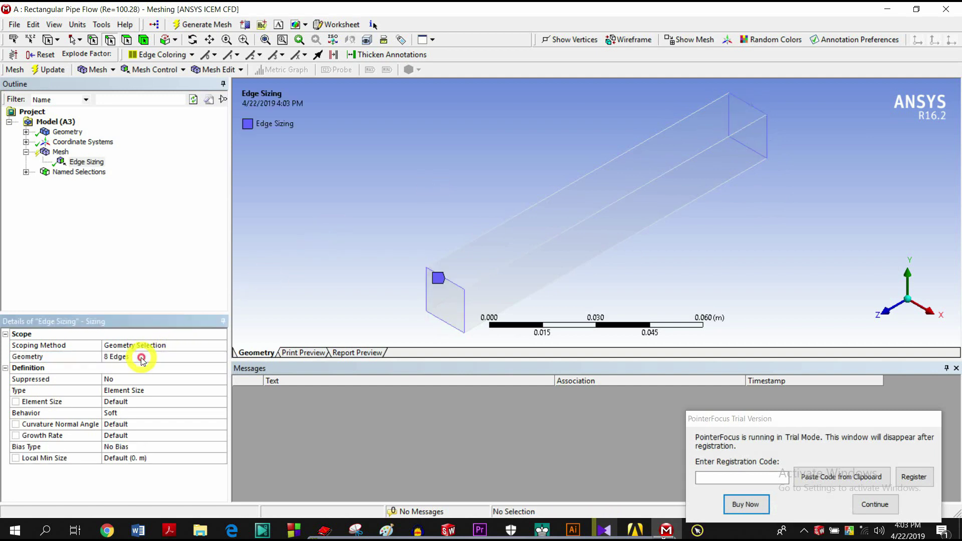
Define the end-face edge sizing by Number of Divisions and set it to 48 divisions.
{"action": "left_click", "coordinate": [142, 389]}
{"action": "left_click", "coordinate": [220, 390]}
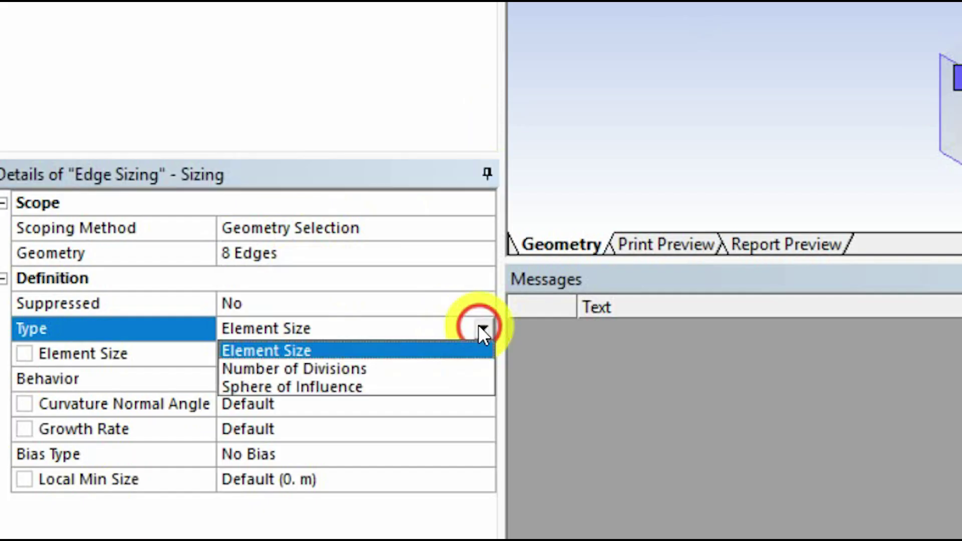
{"action": "left_click", "coordinate": [204, 410]}
{"action": "left_click", "coordinate": [336, 355]}
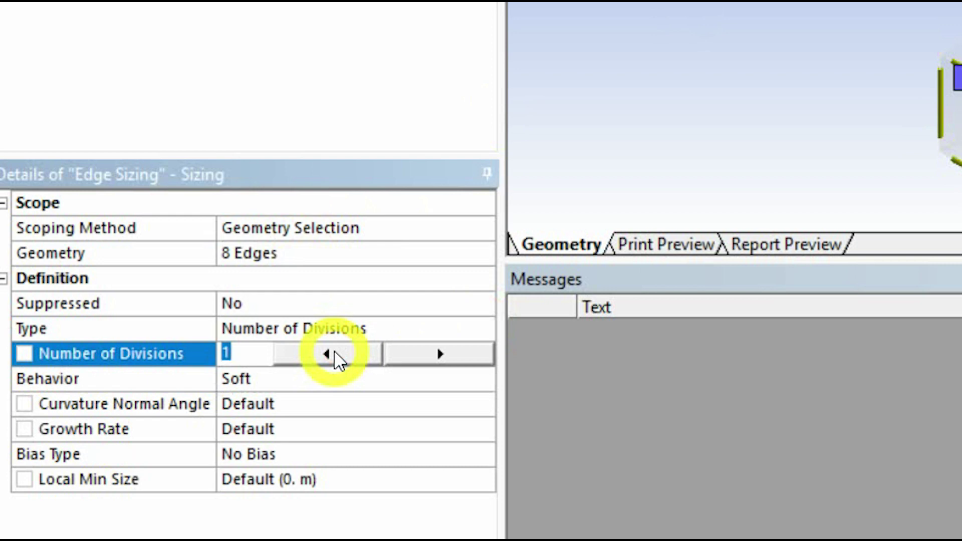
{"action": "key", "text": "Return"}
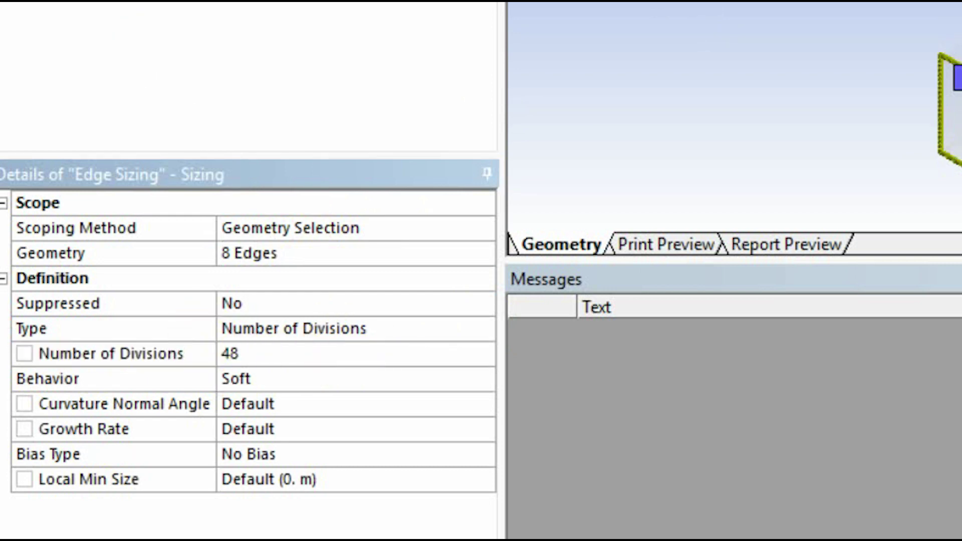
Set the behavior of the end-face edge sizing to Hard.
{"action": "left_click", "coordinate": [45, 3]}
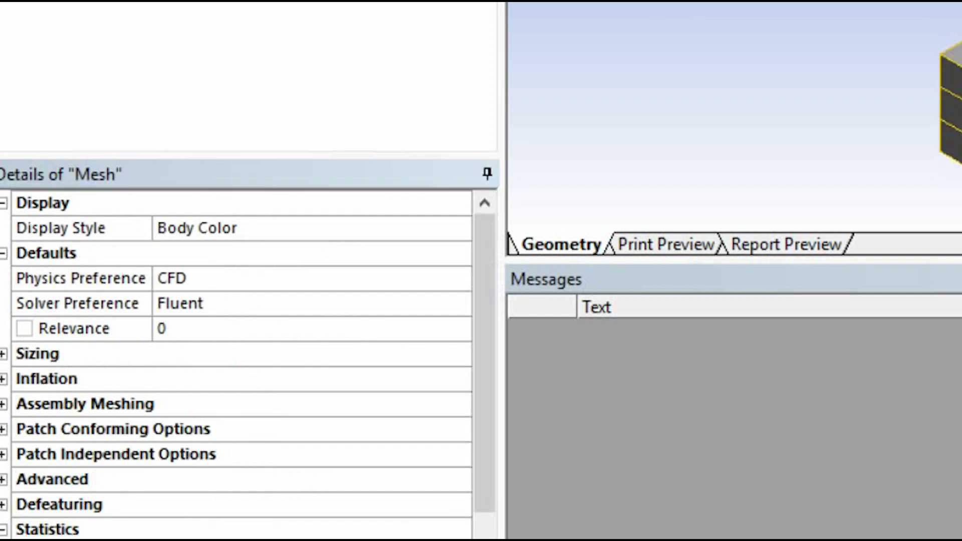
{"action": "left_click", "coordinate": [759, 53]}
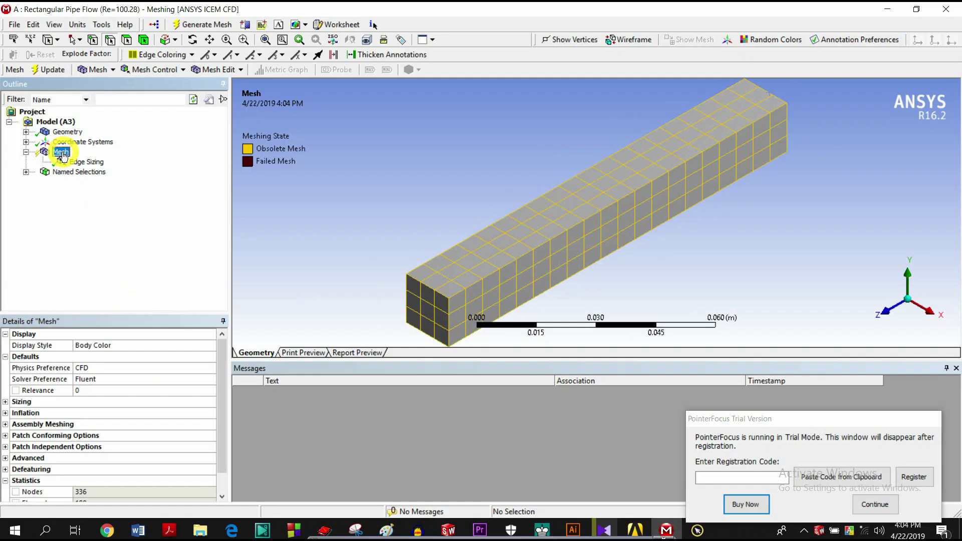
{"action": "left_click", "coordinate": [81, 162]}
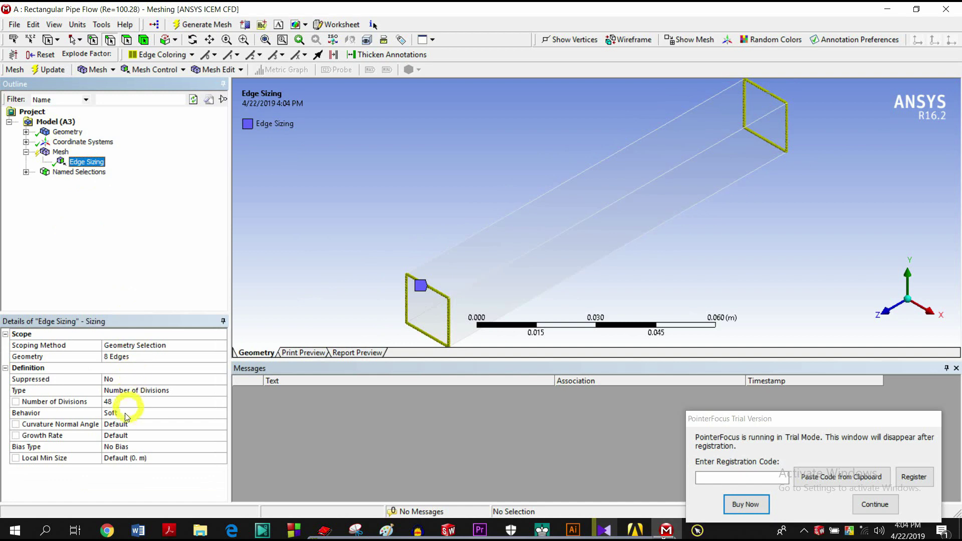
{"action": "left_click", "coordinate": [131, 416]}
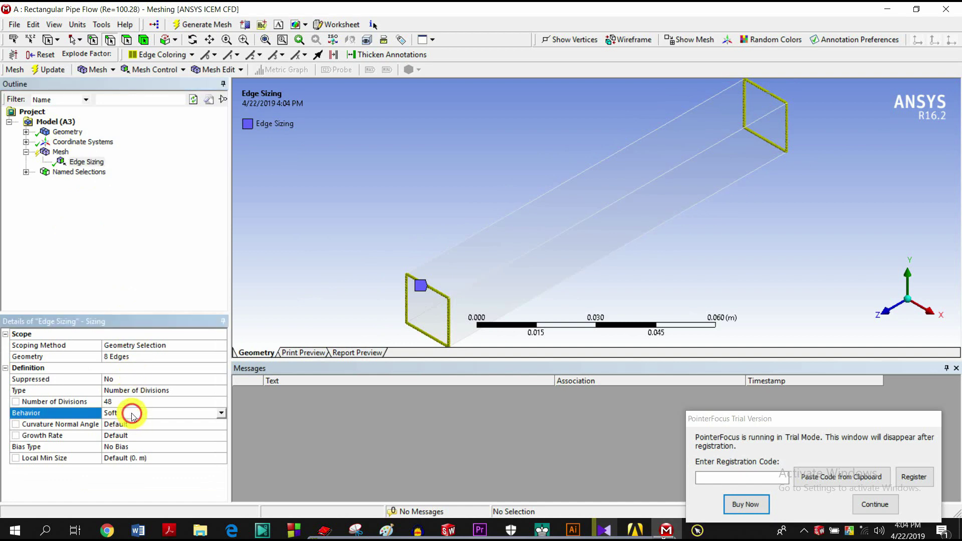
{"action": "left_click", "coordinate": [217, 413]}
{"action": "left_click", "coordinate": [210, 423]}
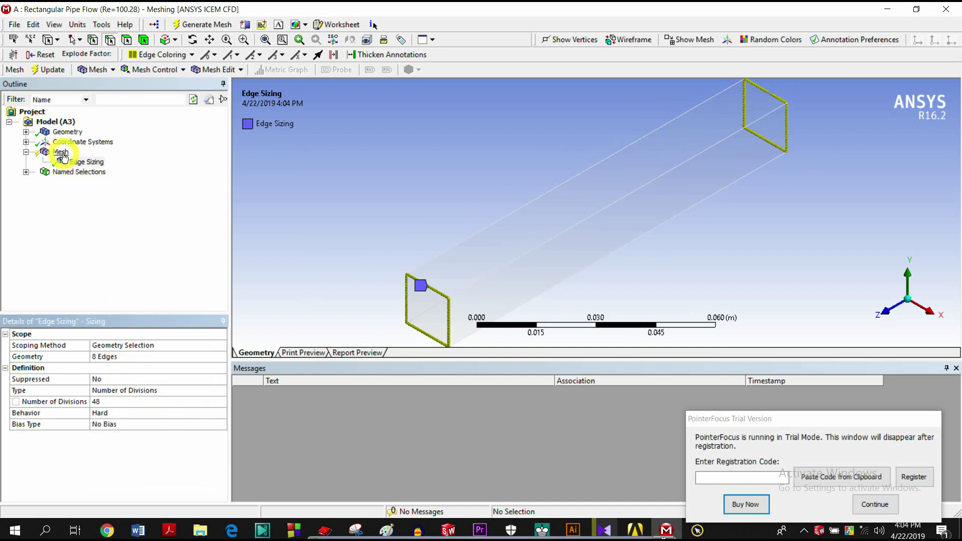
Generate the mesh with the end-face edge sizing and inspect the elements on the pipe up close.
{"action": "left_click", "coordinate": [61, 152]}
{"action": "right_click", "coordinate": [61, 152]}
{"action": "left_click", "coordinate": [212, 25]}
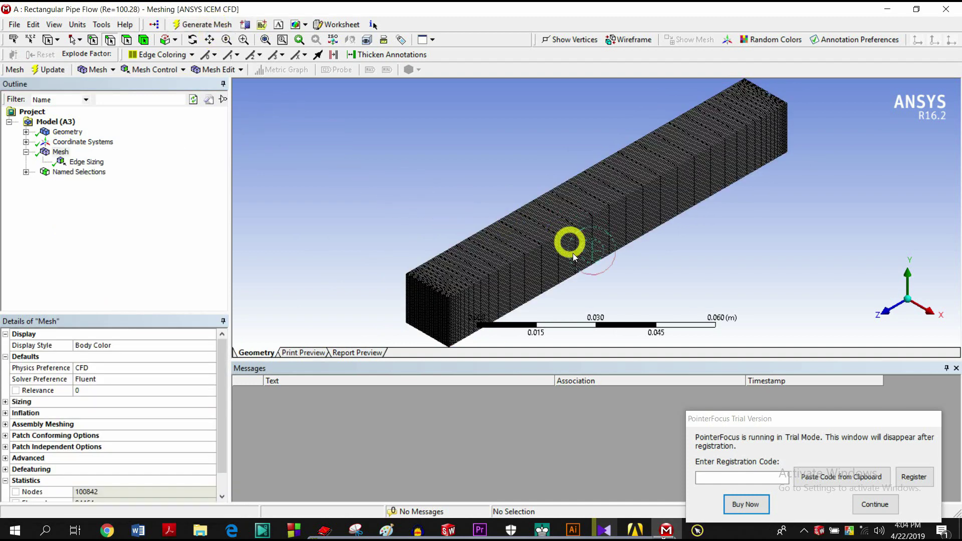
{"action": "scroll", "coordinate": [569, 253], "scroll_direction": "up", "scroll_amount": 5}
{"action": "scroll", "coordinate": [535, 242], "scroll_direction": "down", "scroll_amount": 5}
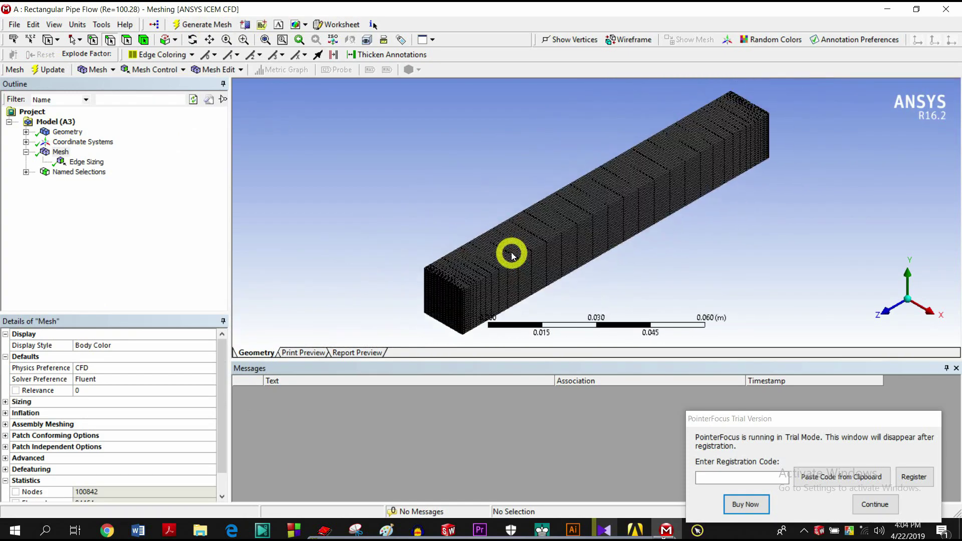
Insert a second sizing control under Mesh.
{"action": "right_click", "coordinate": [54, 153]}
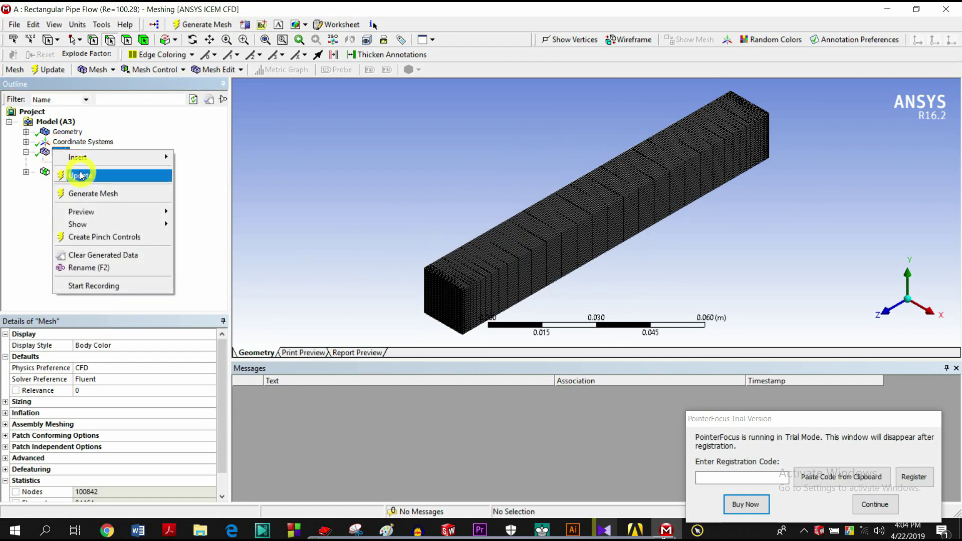
{"action": "mouse_move", "coordinate": [123, 157]}
{"action": "left_click", "coordinate": [188, 176]}
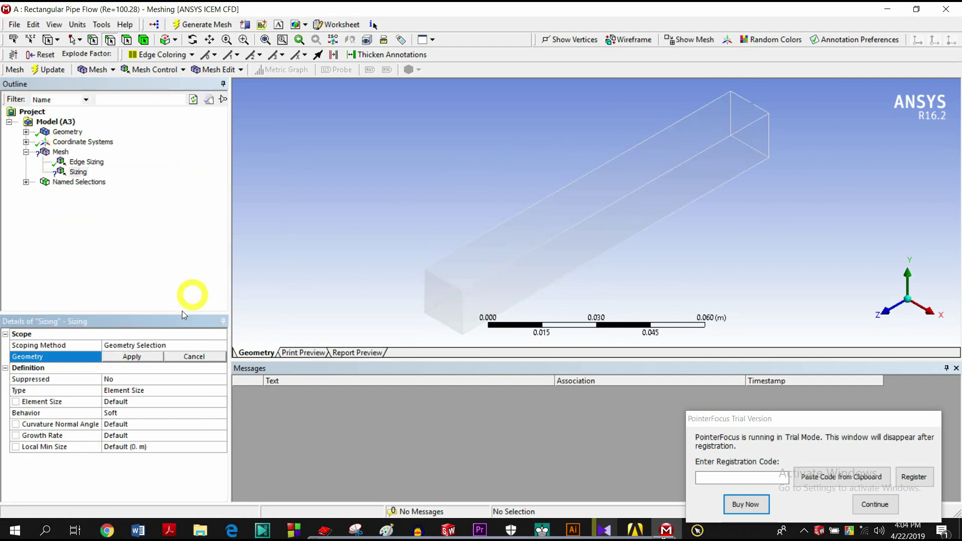
{"action": "left_click", "coordinate": [143, 356]}
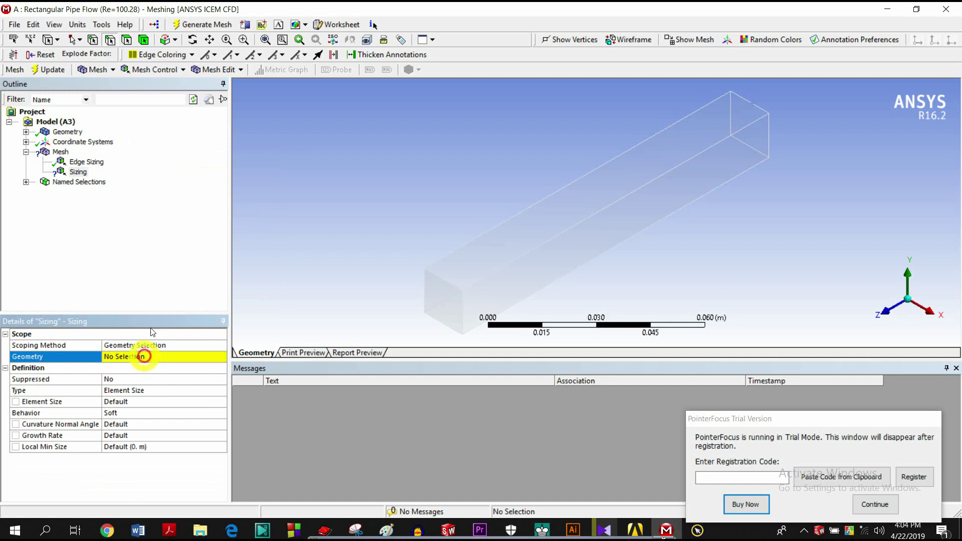
{"action": "left_click", "coordinate": [127, 40]}
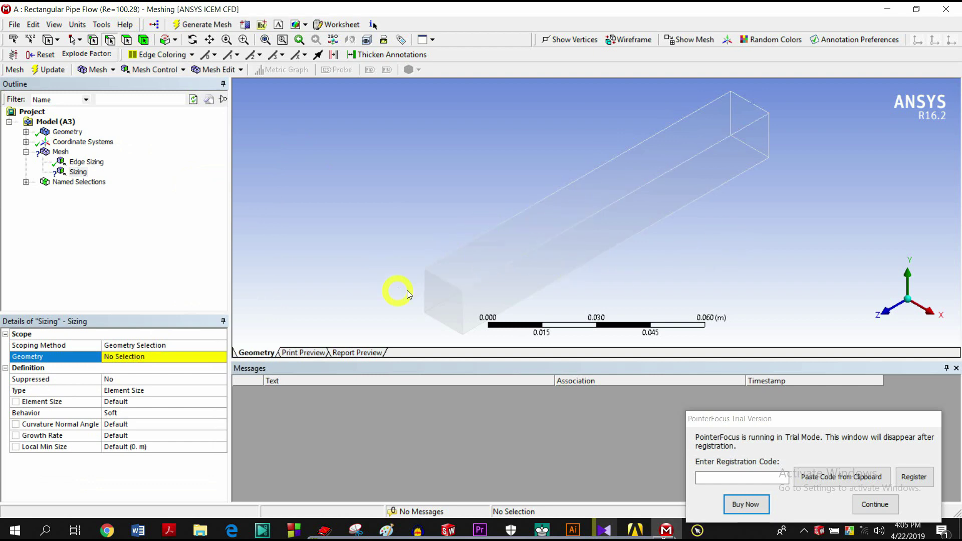
{"action": "left_click", "coordinate": [505, 267]}
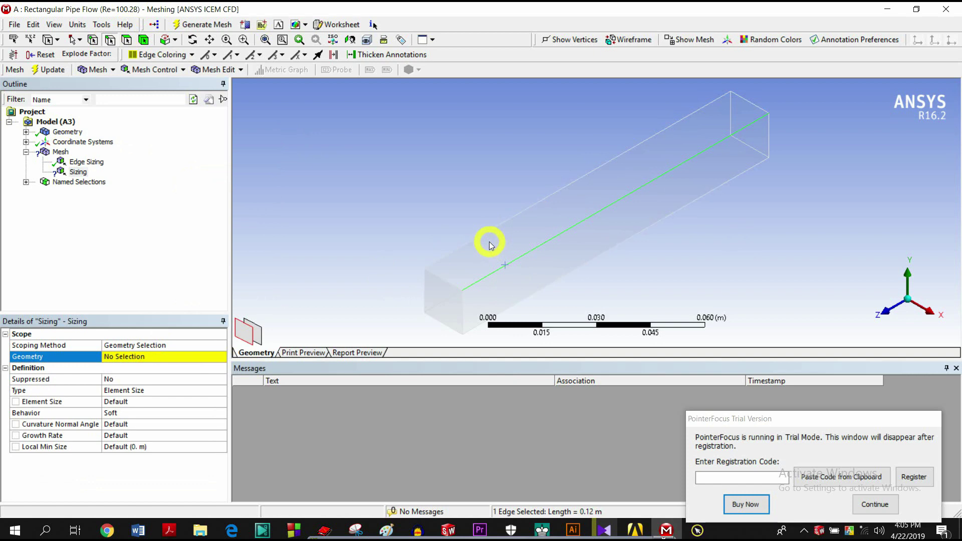
{"action": "left_click", "coordinate": [455, 270]}
Scope the new sizing control to the pipe's four long edges.
{"action": "left_click", "coordinate": [156, 359]}
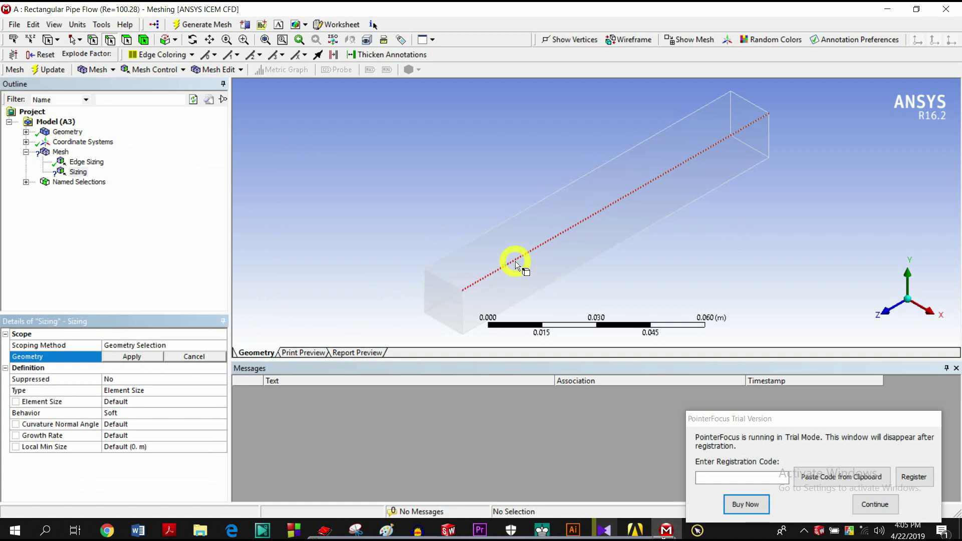
{"action": "left_click", "coordinate": [515, 261]}
{"action": "left_click", "coordinate": [501, 225], "text": "ctrl"}
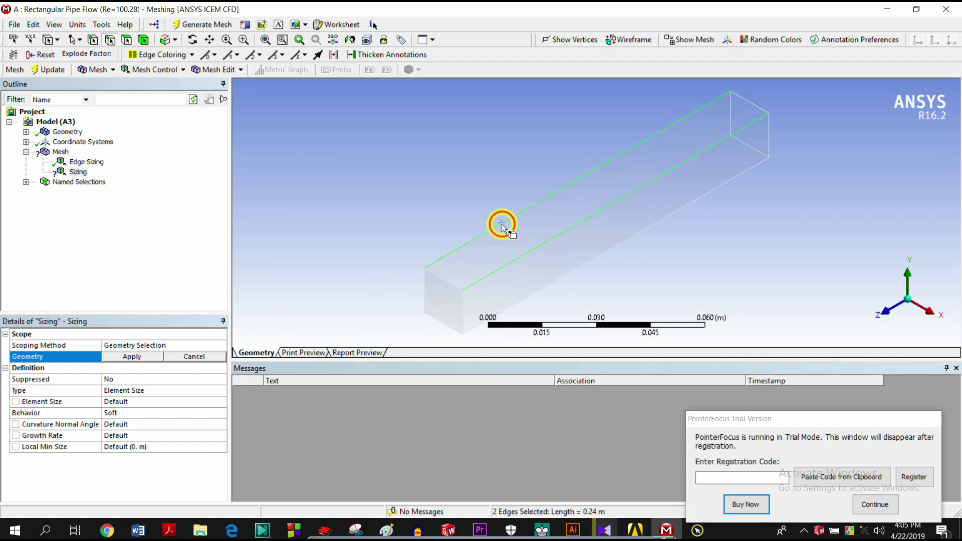
{"action": "left_click", "coordinate": [570, 272], "text": "ctrl"}
{"action": "left_click", "coordinate": [437, 301], "text": "ctrl"}
{"action": "middle_click_drag", "start_coordinate": [354, 198], "coordinate": [345, 234]}
{"action": "left_click", "coordinate": [145, 356]}
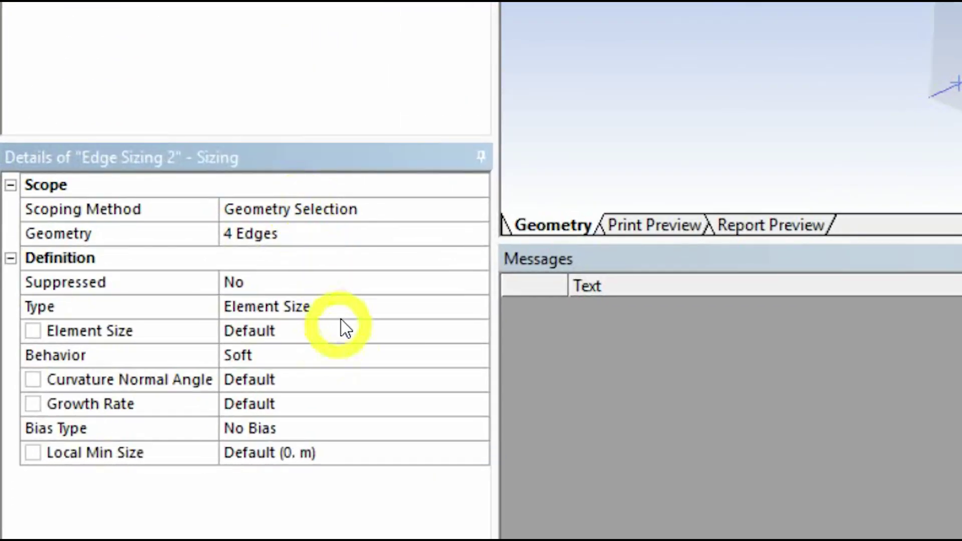
Define the long-edge sizing by Number of Divisions with 85 divisions and Hard behavior.
{"action": "left_click", "coordinate": [294, 332]}
{"action": "left_click", "coordinate": [476, 308]}
{"action": "left_click", "coordinate": [449, 328]}
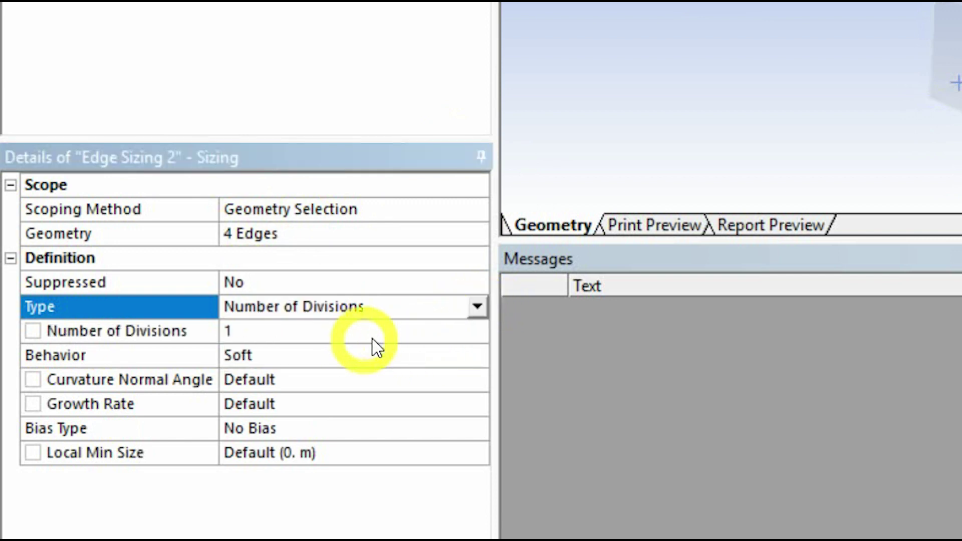
{"action": "left_click", "coordinate": [356, 338]}
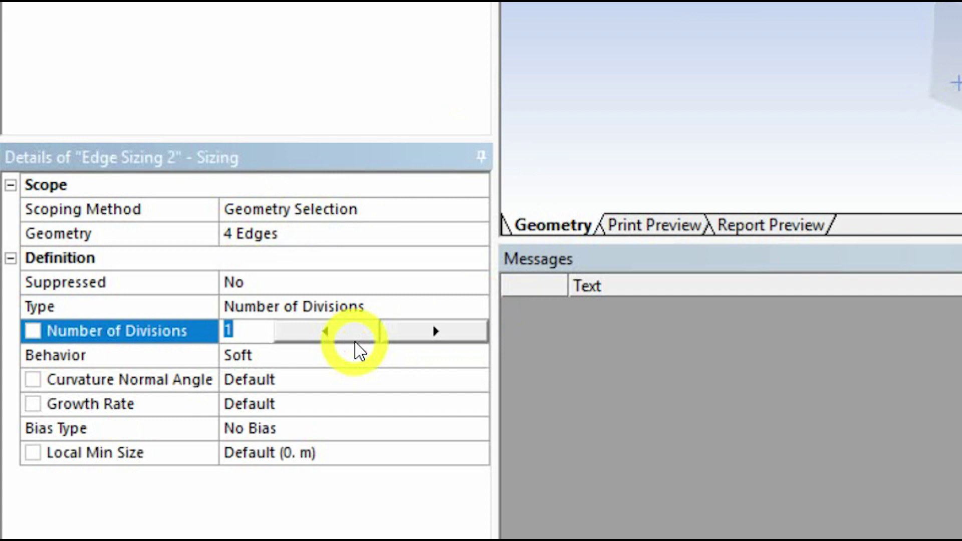
{"action": "key", "text": "Return"}
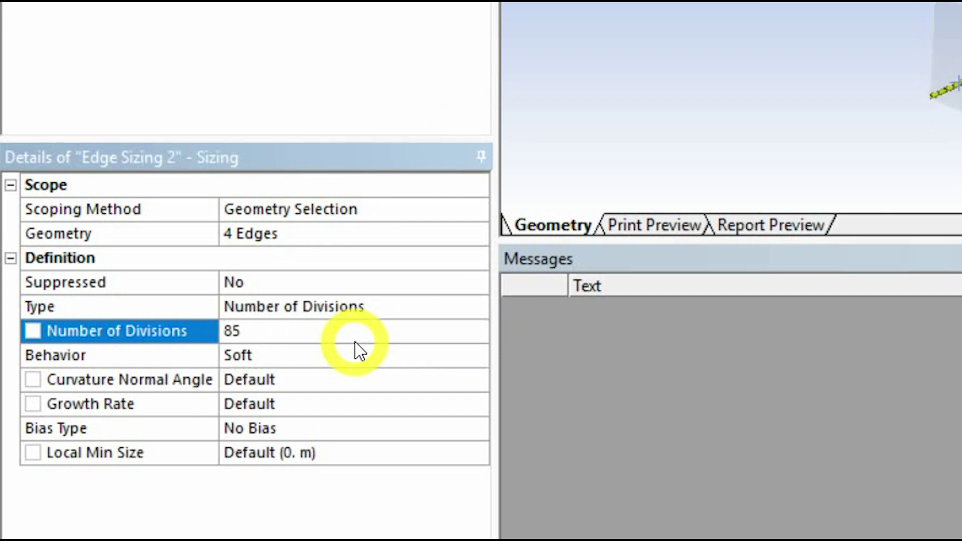
{"action": "left_click", "coordinate": [360, 358]}
{"action": "left_click", "coordinate": [473, 356]}
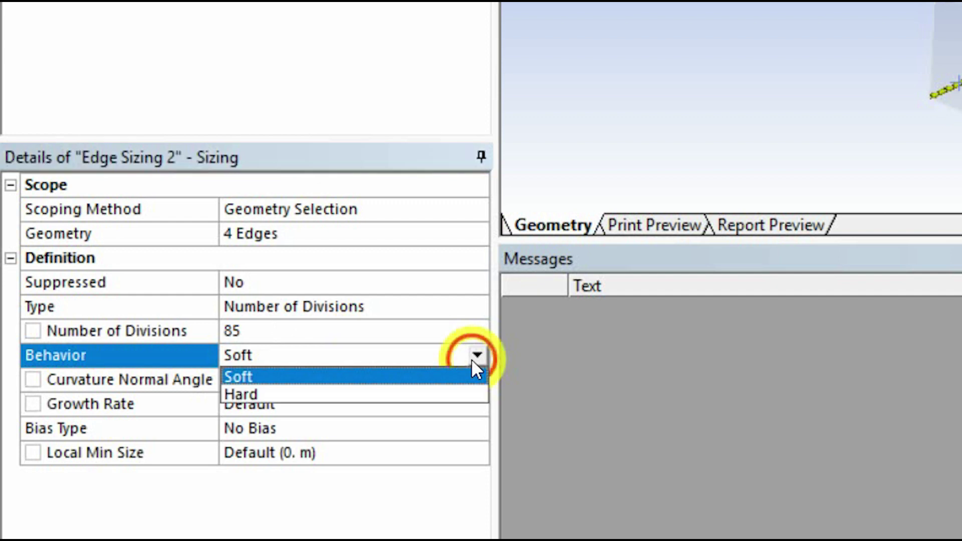
{"action": "left_click", "coordinate": [454, 393]}
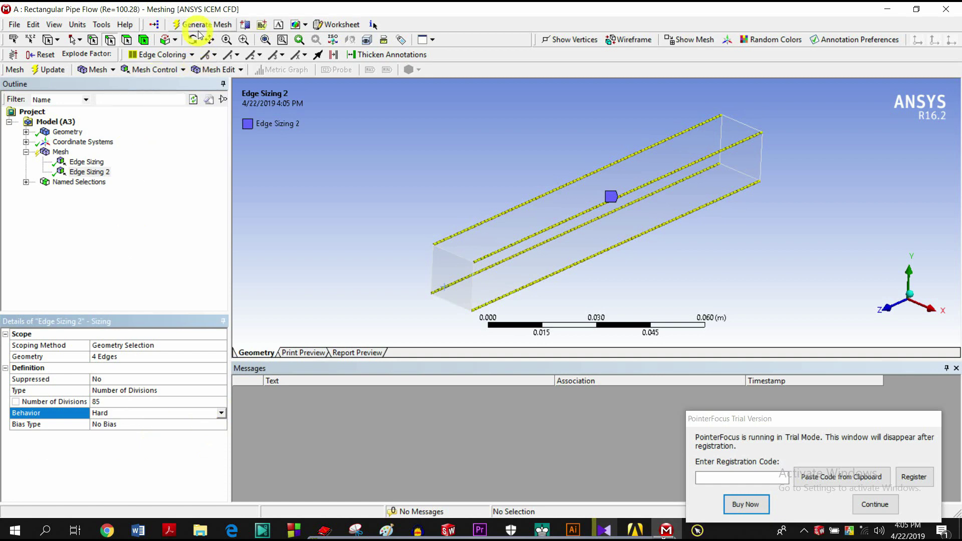
Generate the mesh with both edge sizings, display it on the pipe and inspect it up close.
{"action": "left_click", "coordinate": [198, 32]}
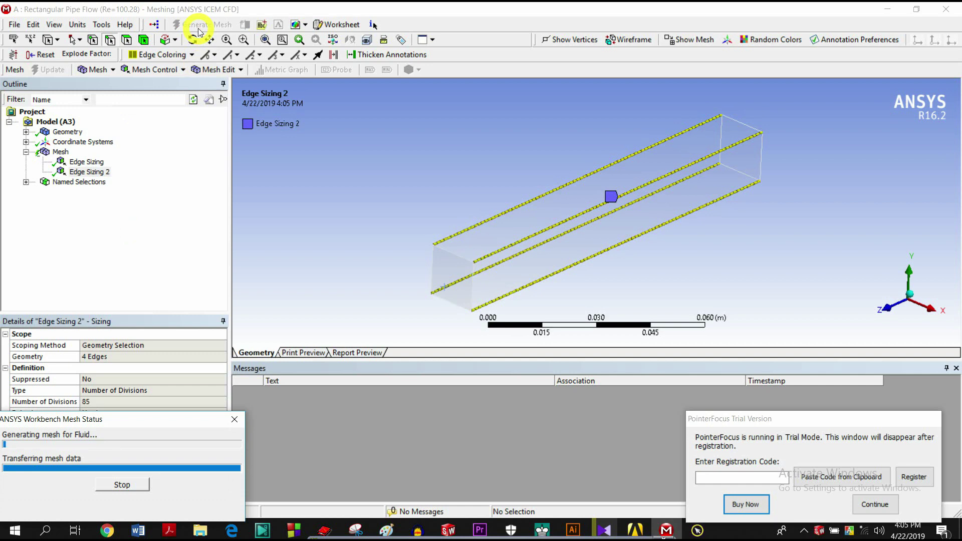
{"action": "left_click", "coordinate": [104, 173]}
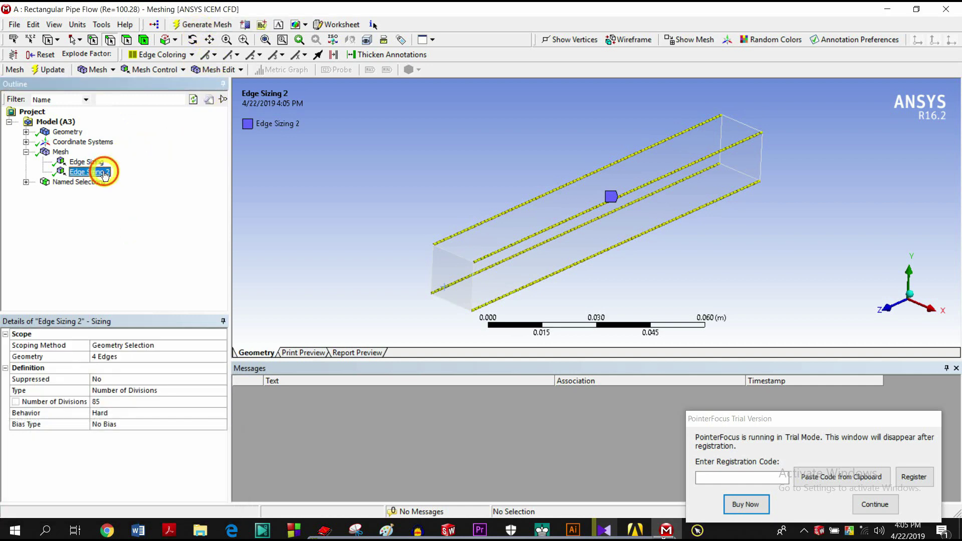
{"action": "left_click", "coordinate": [60, 152]}
{"action": "scroll", "coordinate": [569, 234], "scroll_direction": "up", "scroll_amount": 10}
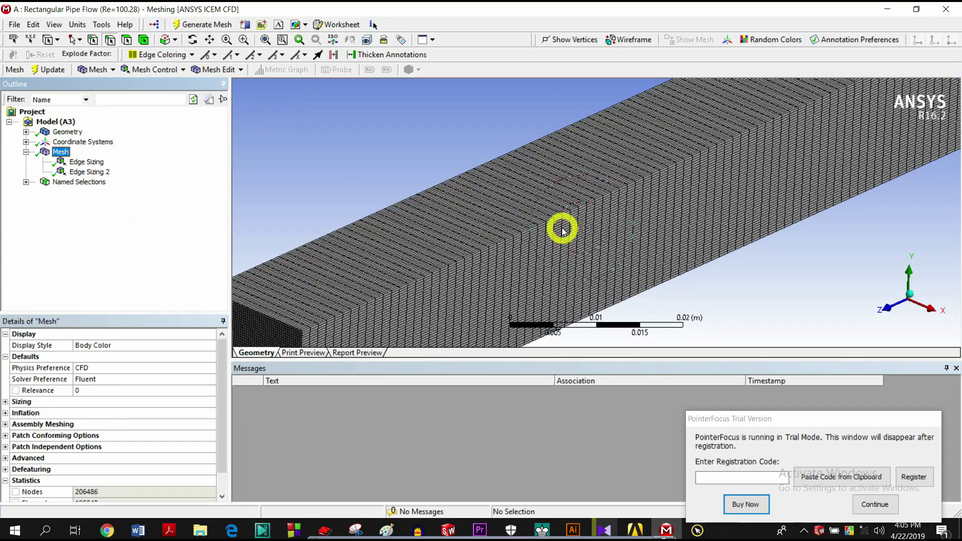
{"action": "scroll", "coordinate": [559, 236], "scroll_direction": "down", "scroll_amount": 10}
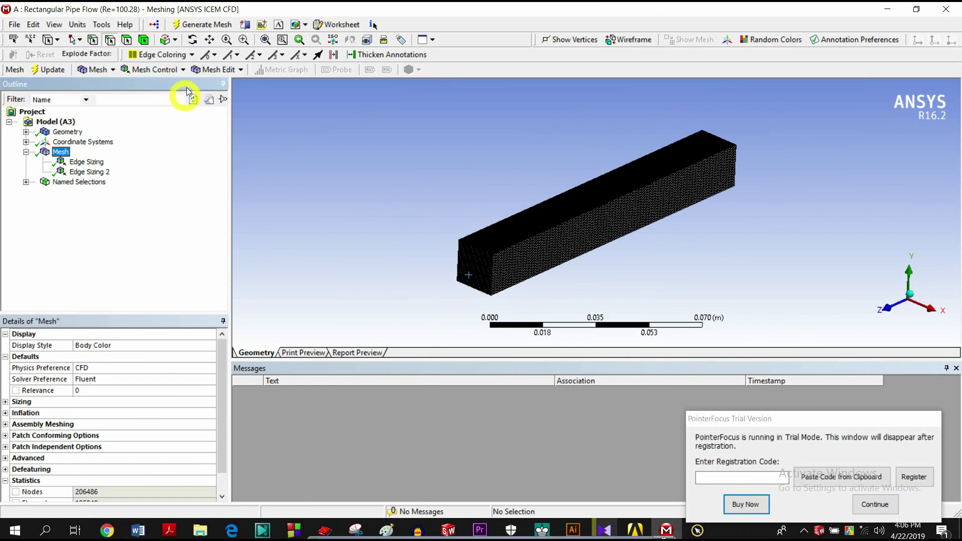
Close the meshing window and update the Mesh cell of the Fluent system in Workbench.
{"action": "left_click", "coordinate": [199, 25]}
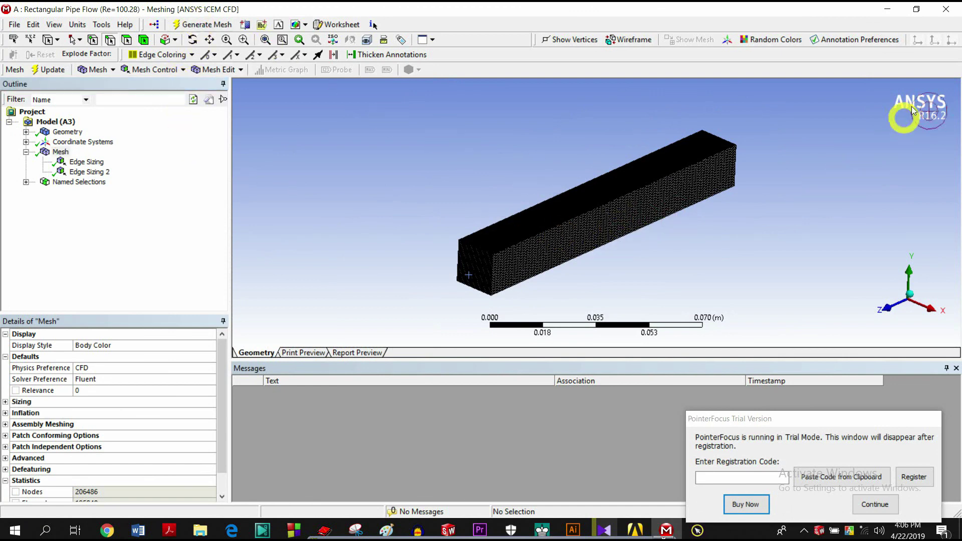
{"action": "left_click", "coordinate": [944, 12]}
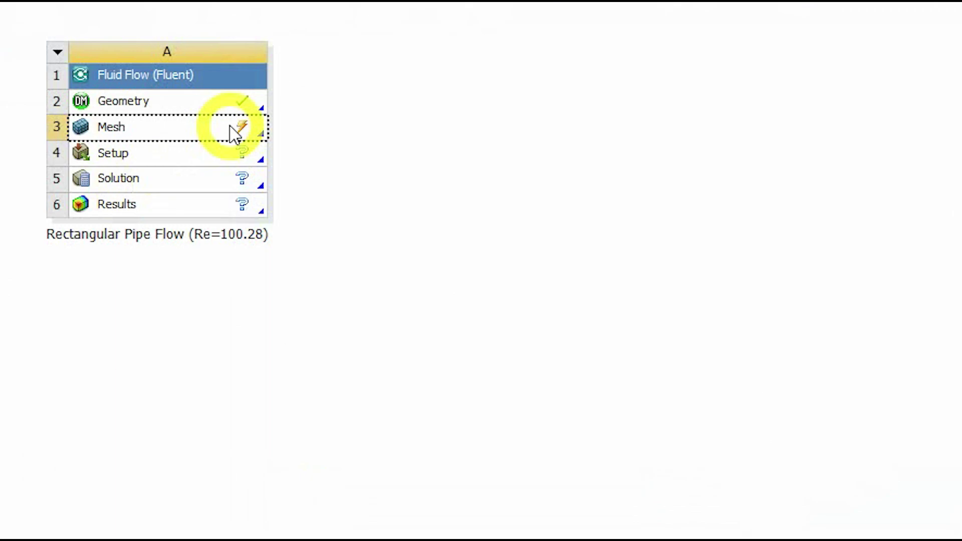
{"action": "left_click", "coordinate": [234, 132]}
{"action": "right_click", "coordinate": [231, 127]}
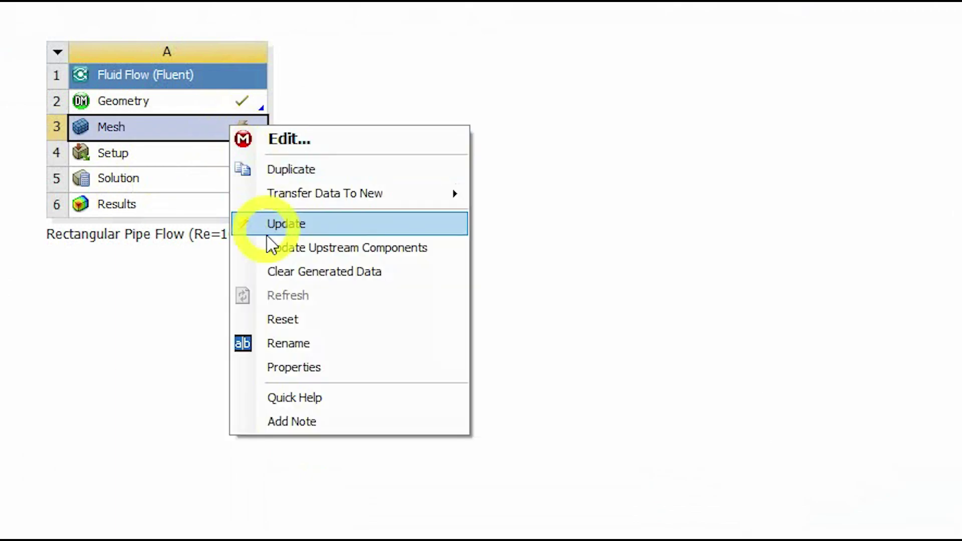
{"action": "left_click", "coordinate": [285, 221]}
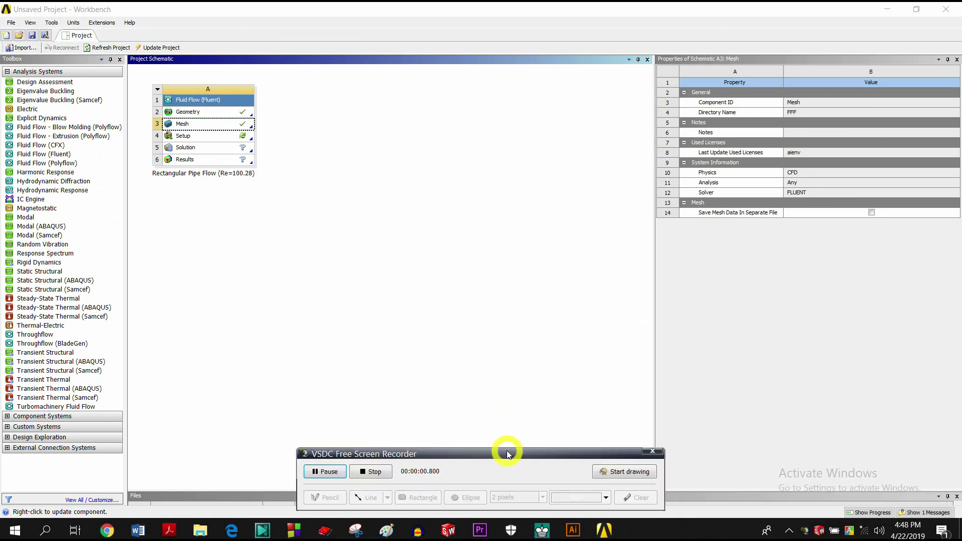
Open the Setup cell in Fluent with Double Precision and Serial processing, and maximize the Fluent window.
{"action": "left_click", "coordinate": [512, 531]}
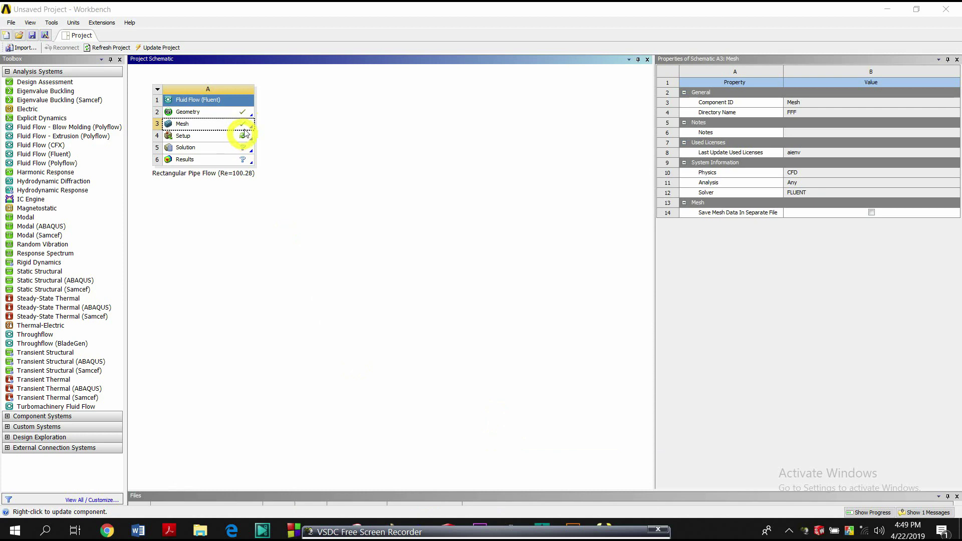
{"action": "left_click", "coordinate": [226, 136]}
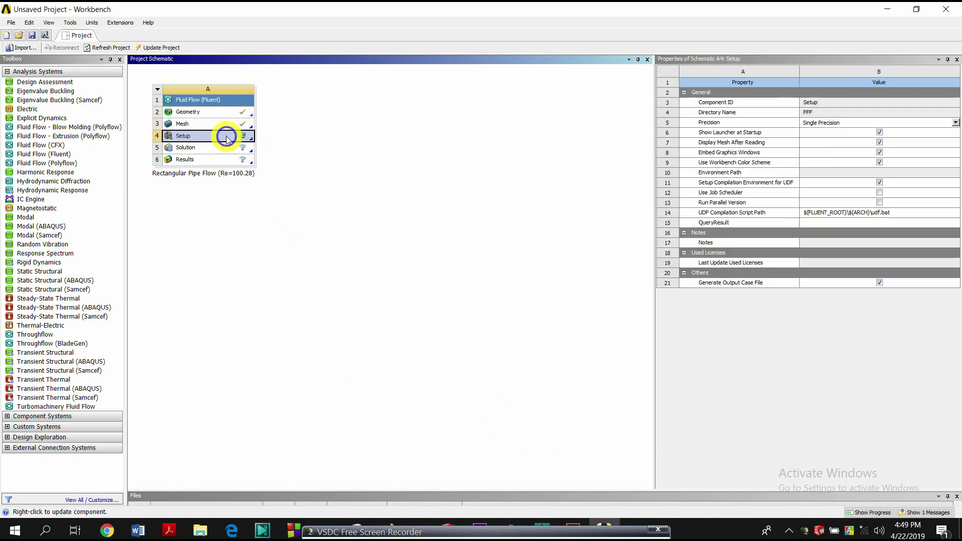
{"action": "right_click", "coordinate": [226, 137]}
{"action": "double_click", "coordinate": [200, 136]}
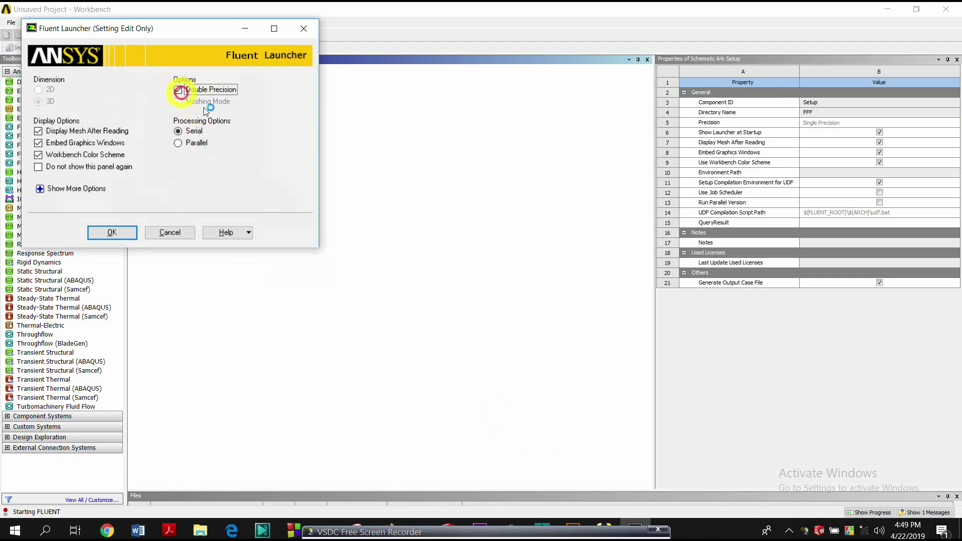
{"action": "left_click", "coordinate": [113, 232]}
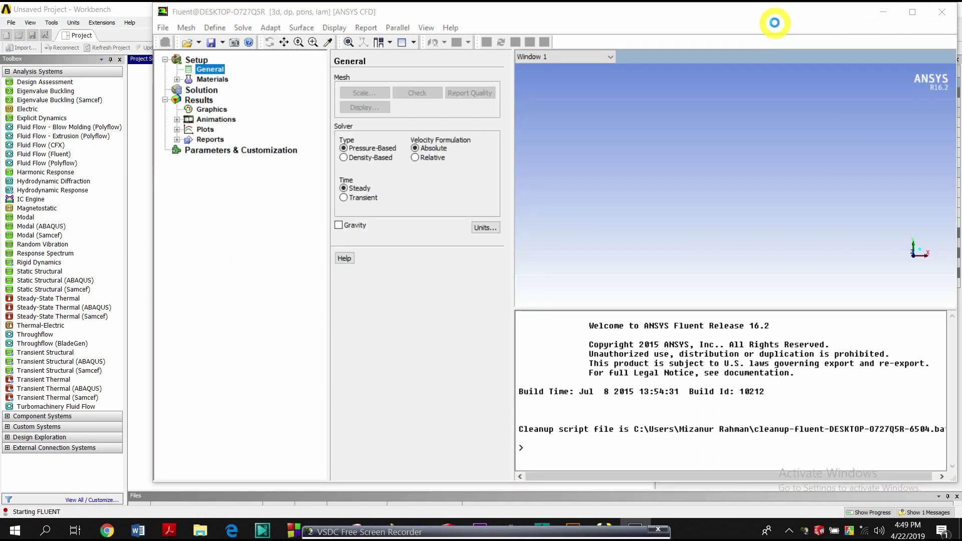
{"action": "left_click", "coordinate": [911, 14]}
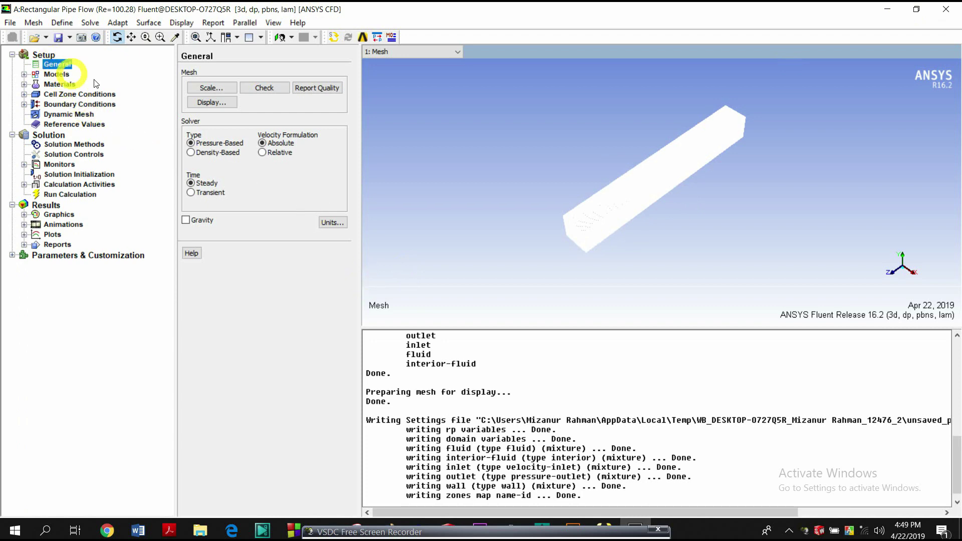
Open the fluid material air for editing and change its name to water.
{"action": "left_click", "coordinate": [24, 74]}
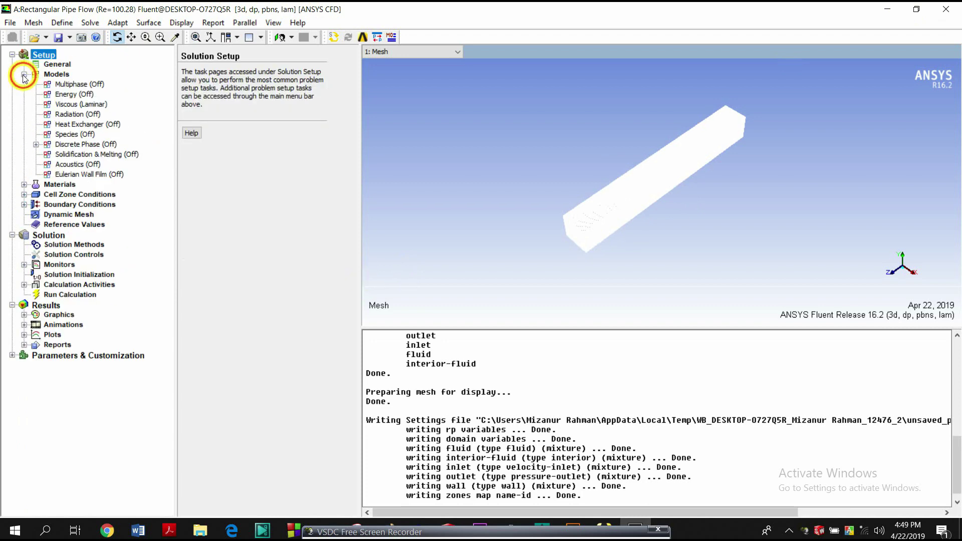
{"action": "left_click", "coordinate": [75, 94]}
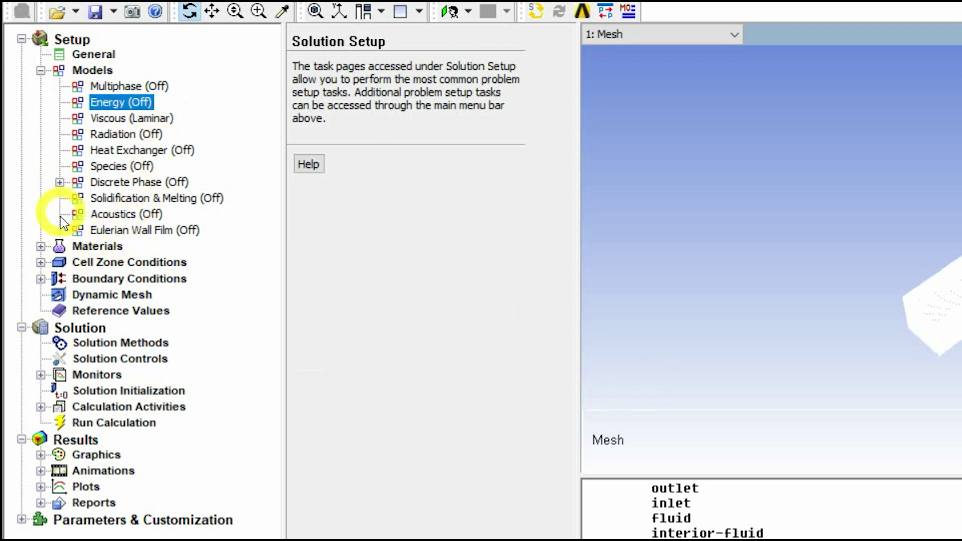
{"action": "left_click", "coordinate": [41, 247]}
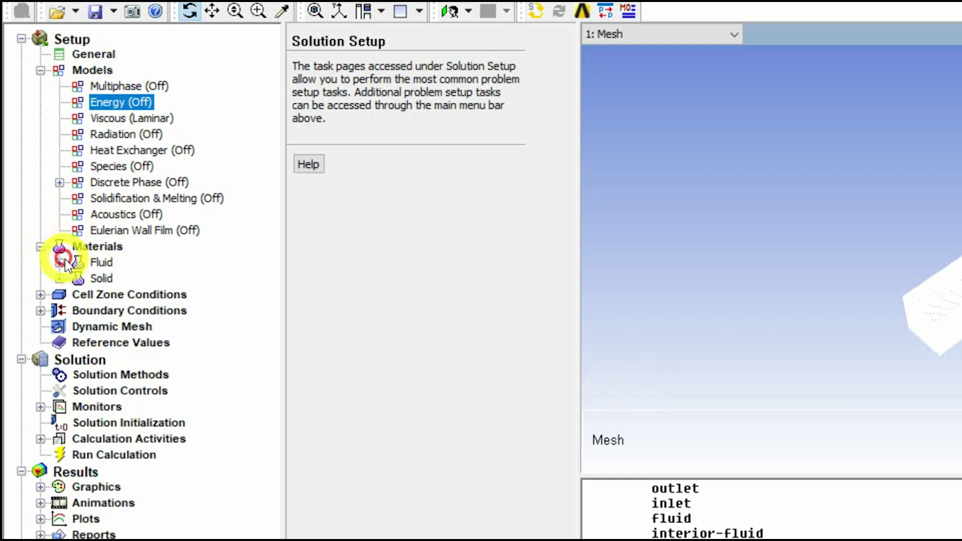
{"action": "left_click", "coordinate": [60, 263]}
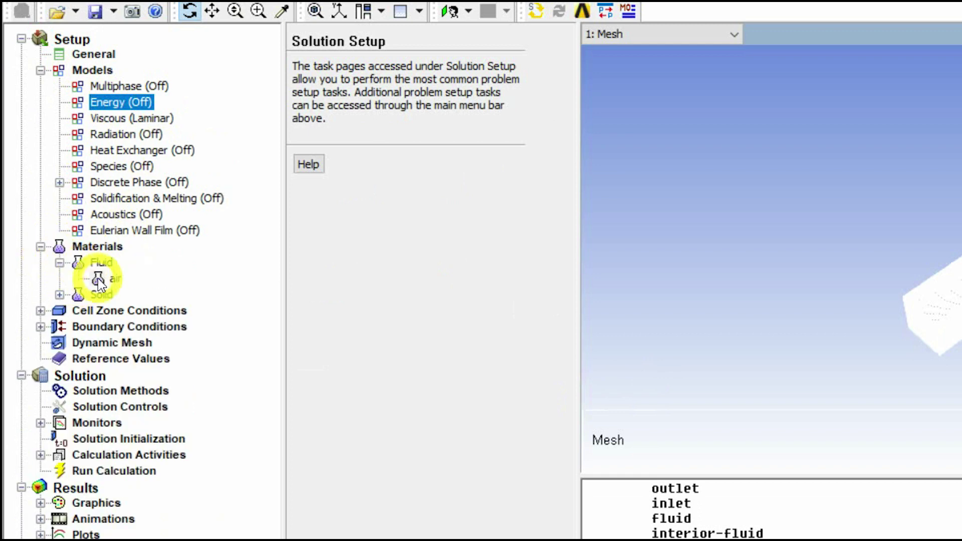
{"action": "double_click", "coordinate": [113, 279]}
{"action": "left_click_drag", "start_coordinate": [359, 232], "coordinate": [283, 219]}
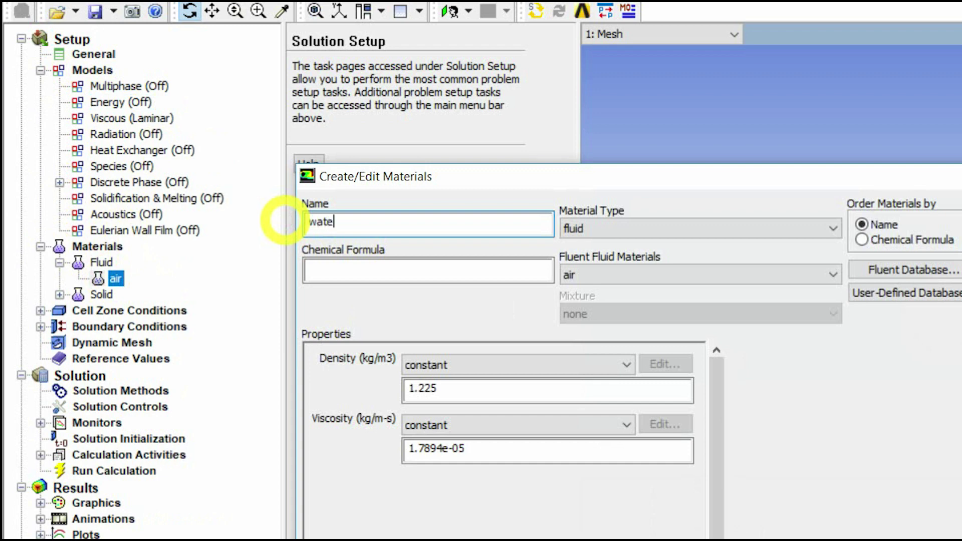
{"action": "type", "text": "water"}
Set the material's density to 1000 kg/m3 and viscosity to 0.028 kg/m-s, and apply it by overwriting air.
{"action": "left_click_drag", "start_coordinate": [483, 389], "coordinate": [395, 399]}
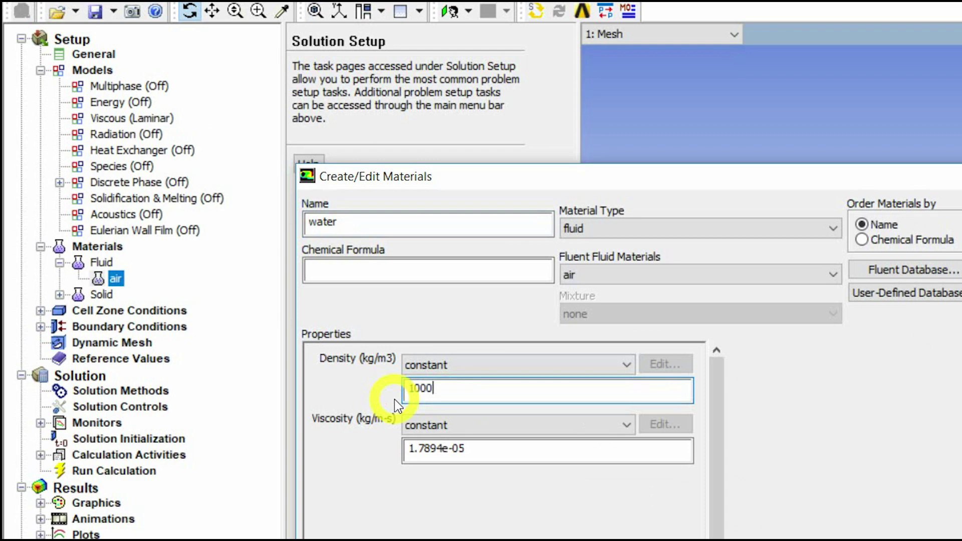
{"action": "left_click_drag", "start_coordinate": [498, 449], "coordinate": [415, 457]}
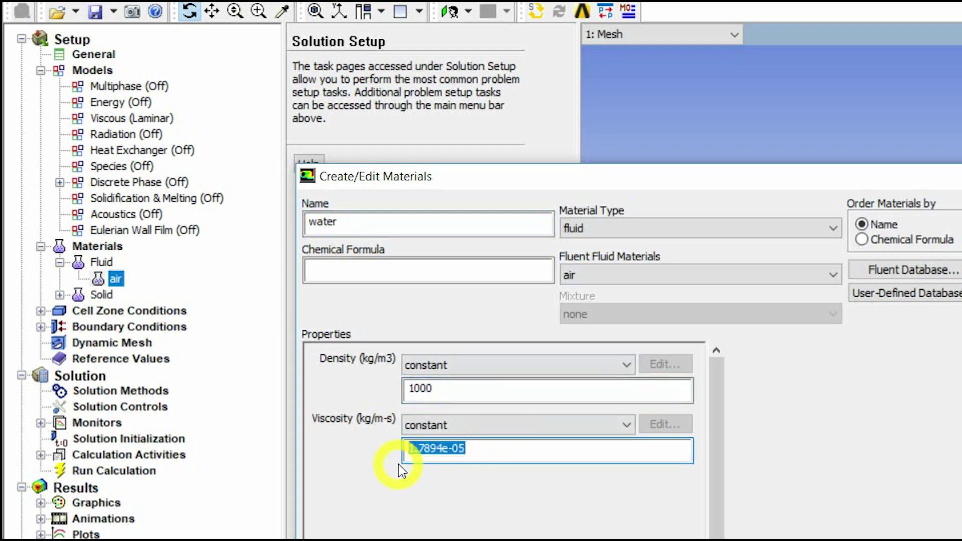
{"action": "type", "text": "0.028"}
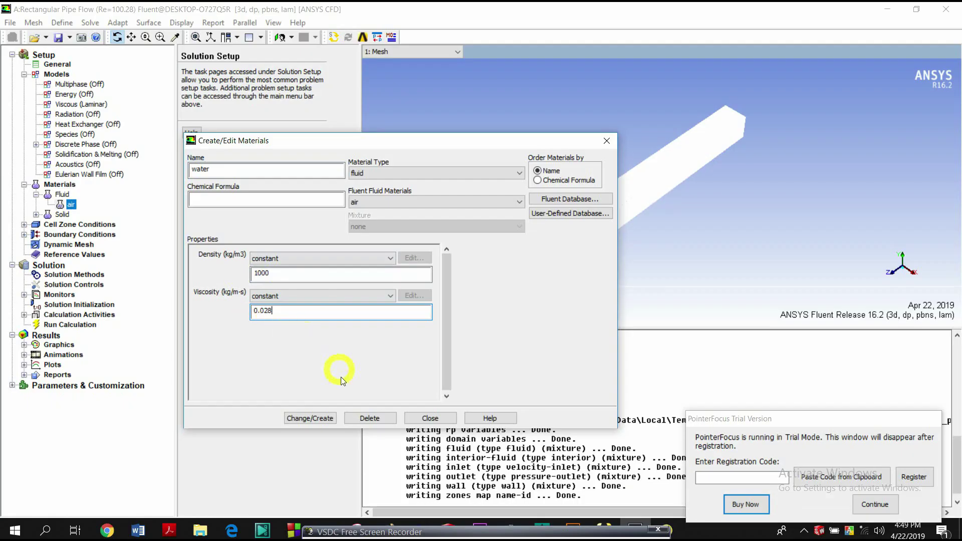
{"action": "left_click", "coordinate": [324, 417]}
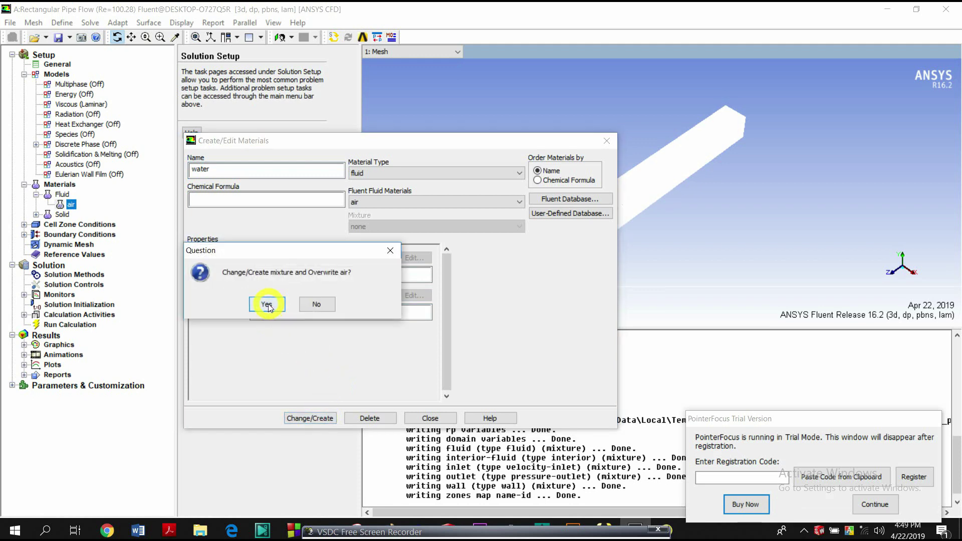
{"action": "left_click", "coordinate": [267, 304]}
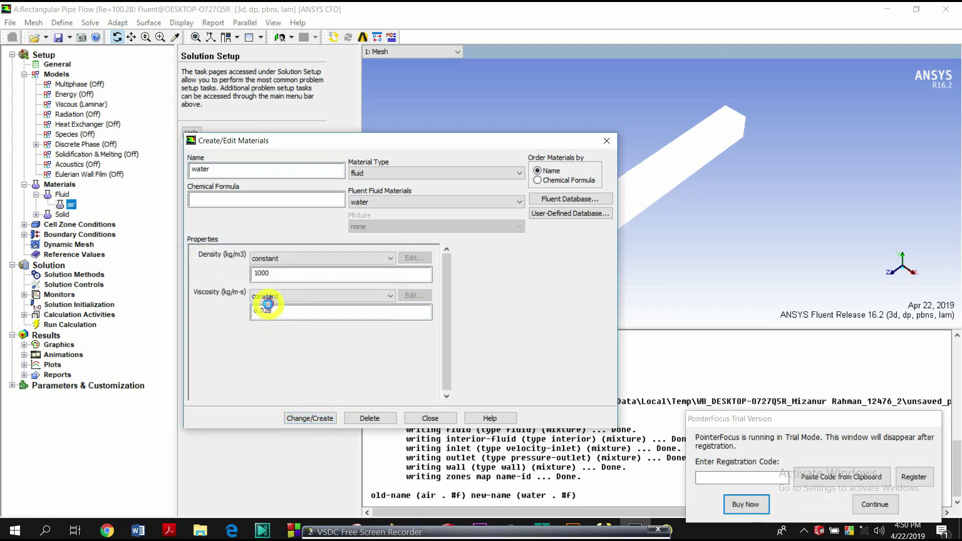
{"action": "left_click", "coordinate": [423, 417]}
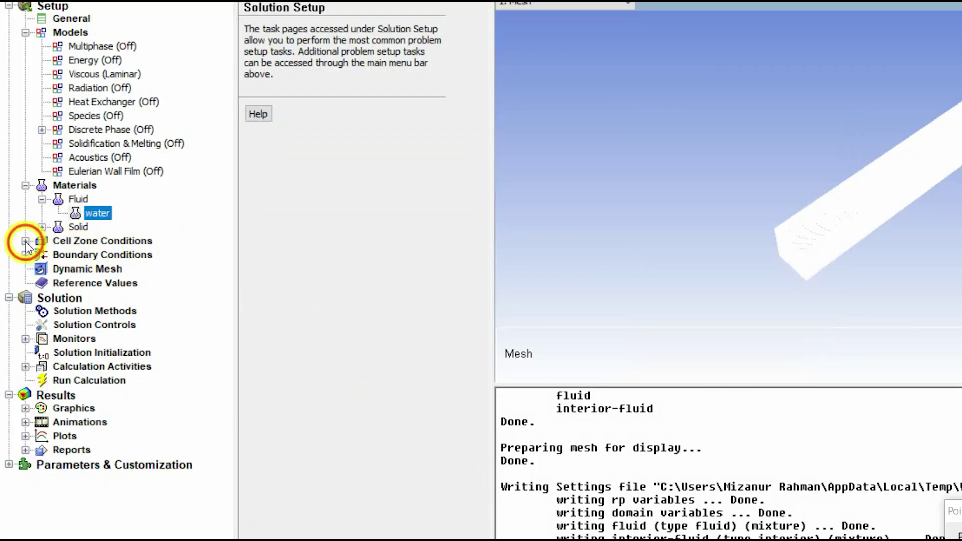
Set the velocity magnitude of the inlet boundary condition to 0.187 m/s.
{"action": "left_click", "coordinate": [25, 241]}
{"action": "left_click", "coordinate": [25, 270]}
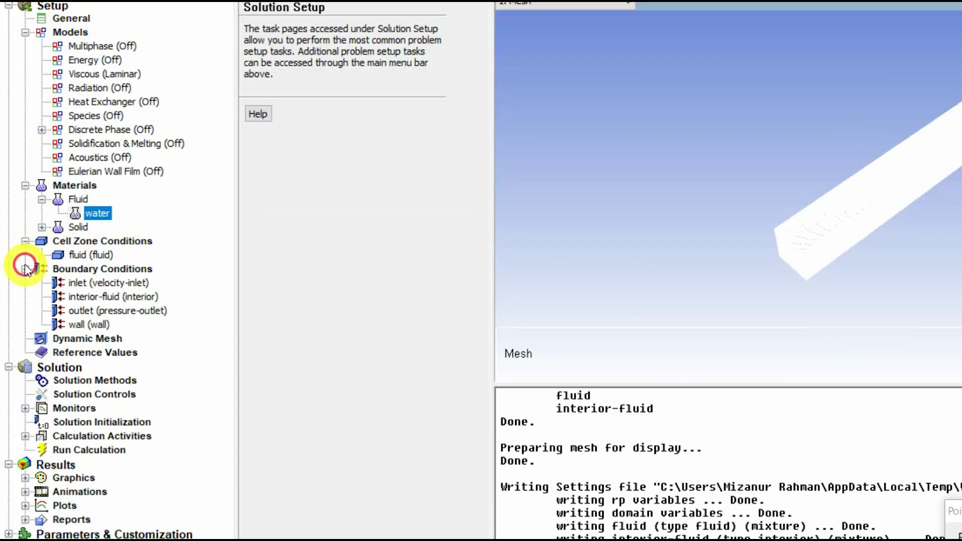
{"action": "double_click", "coordinate": [125, 286]}
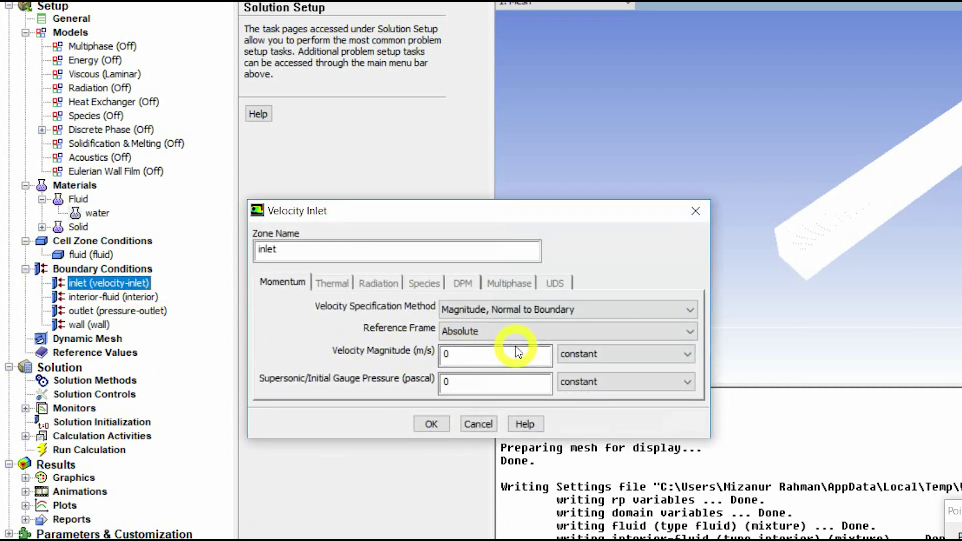
{"action": "left_click", "coordinate": [459, 357]}
{"action": "left_click_drag", "start_coordinate": [460, 357], "coordinate": [443, 359]}
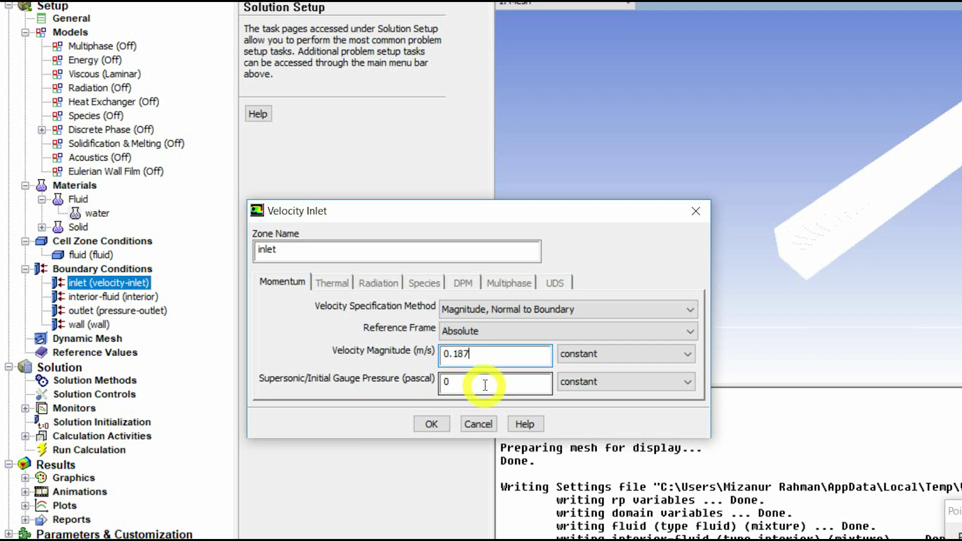
{"action": "left_click", "coordinate": [431, 423]}
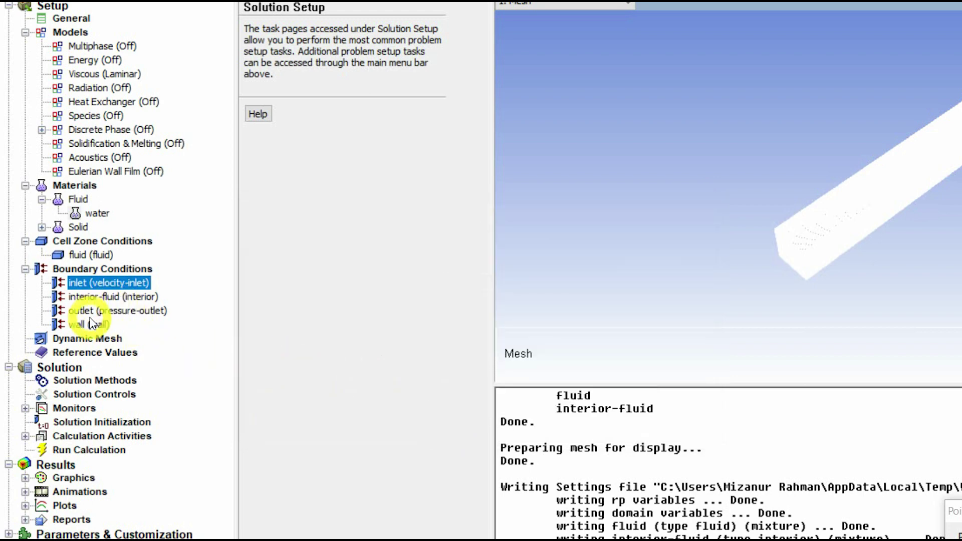
Compute the reference values from the inlet.
{"action": "left_click", "coordinate": [94, 352]}
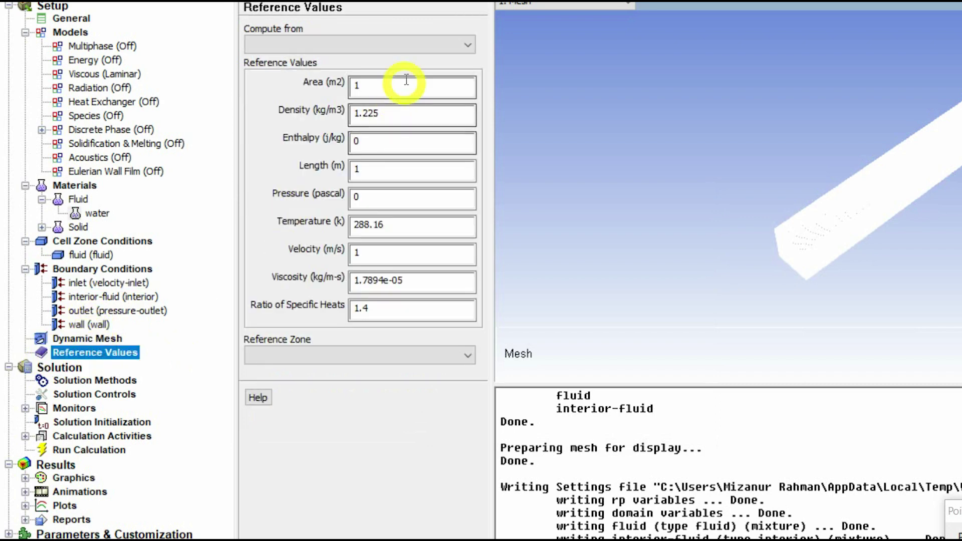
{"action": "left_click", "coordinate": [410, 47]}
{"action": "left_click", "coordinate": [410, 46]}
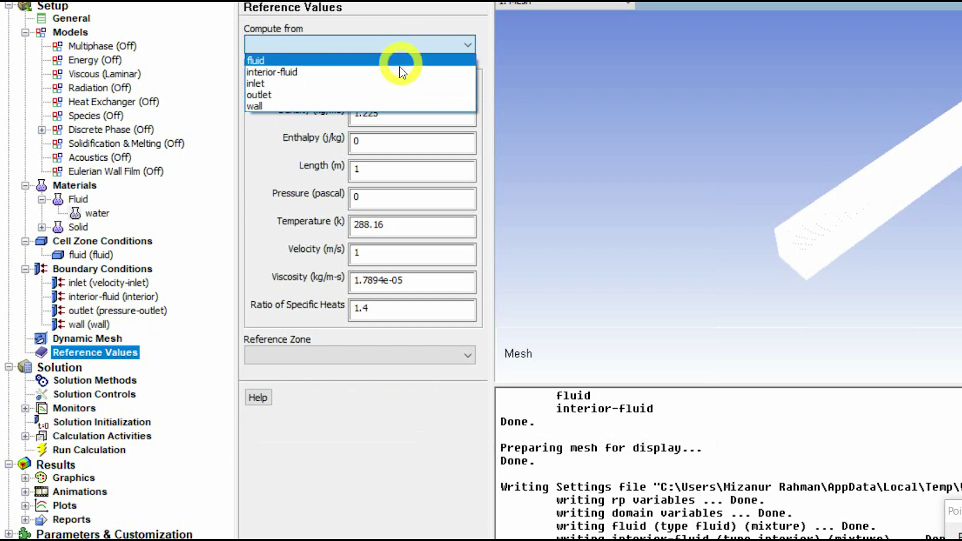
{"action": "left_click", "coordinate": [394, 85]}
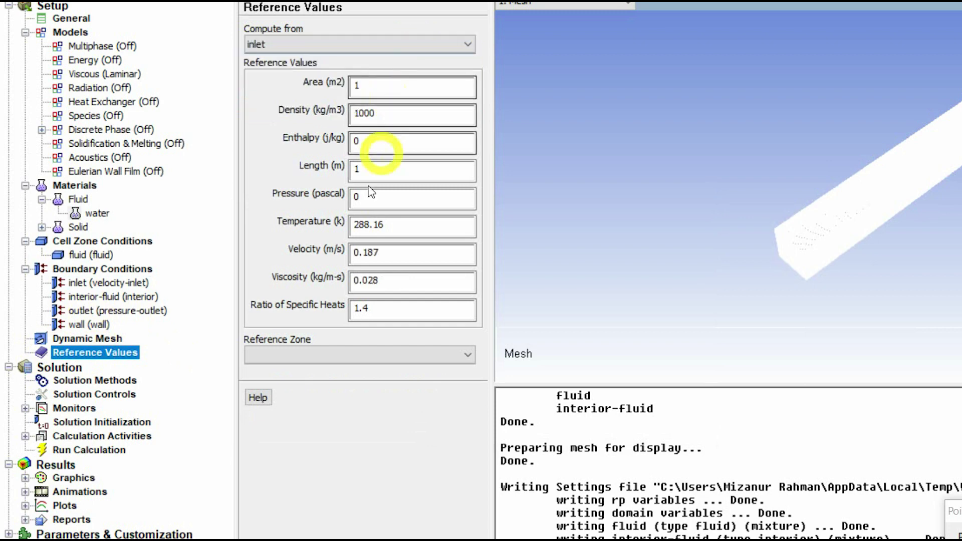
Review the solution methods and controls, and set the continuity residual's absolute convergence criterion to 1e-6.
{"action": "left_click", "coordinate": [104, 380]}
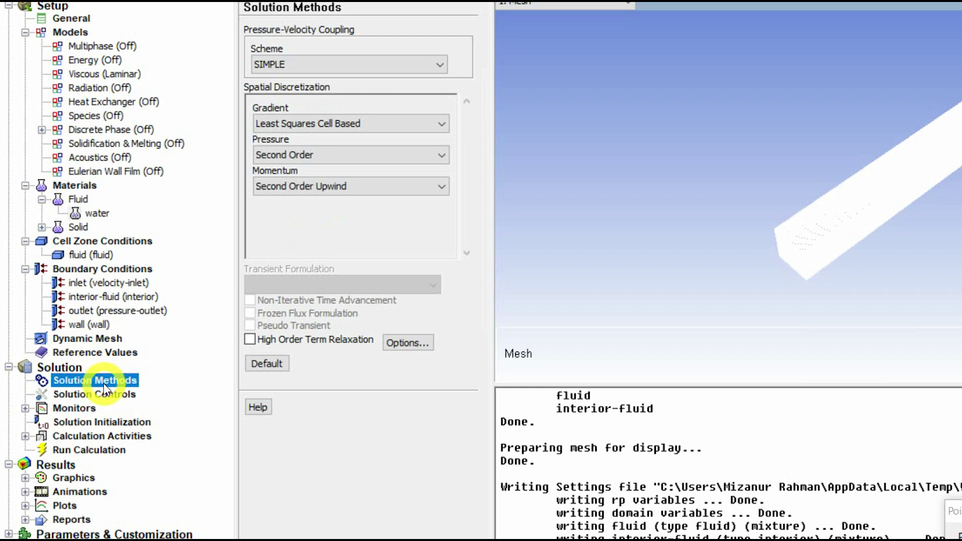
{"action": "left_click", "coordinate": [103, 396]}
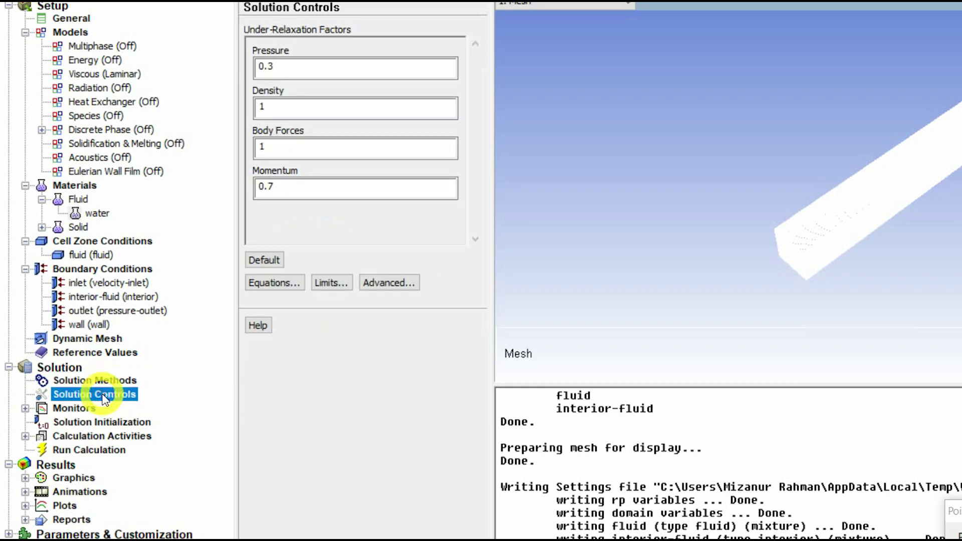
{"action": "left_click", "coordinate": [83, 410]}
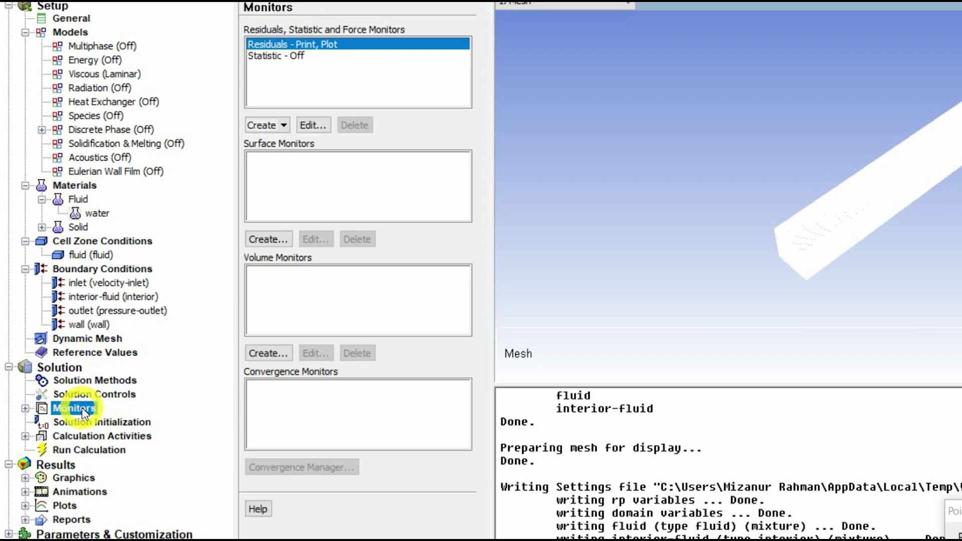
{"action": "left_click", "coordinate": [26, 408]}
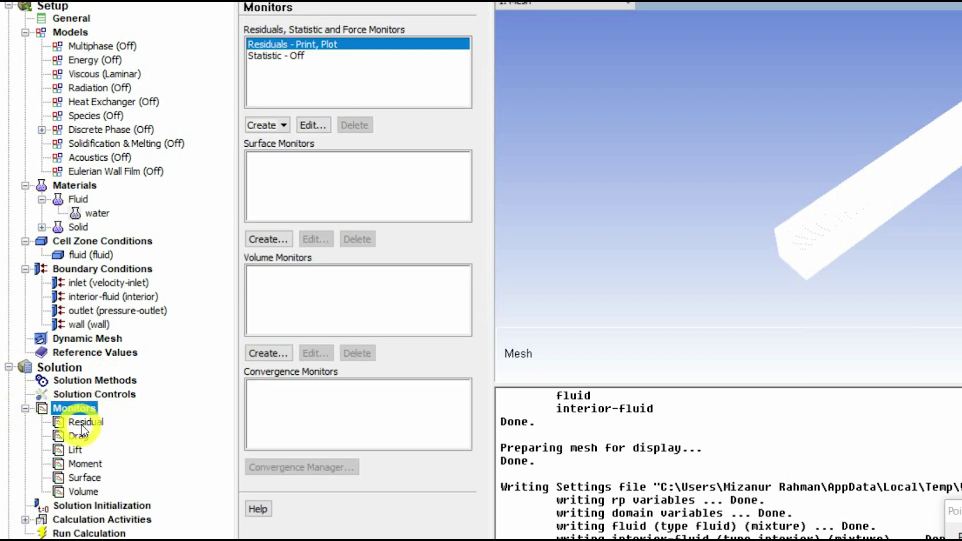
{"action": "double_click", "coordinate": [82, 422]}
{"action": "double_click", "coordinate": [694, 240]}
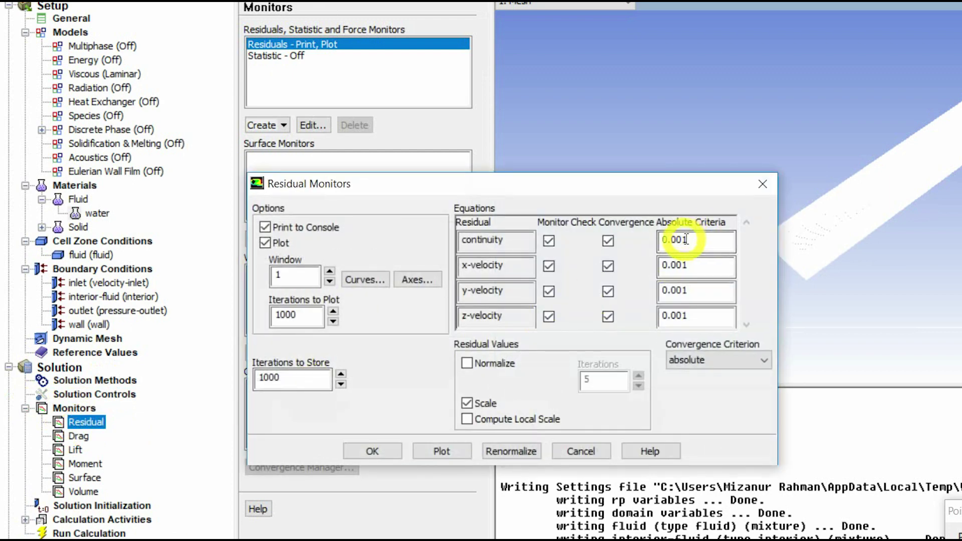
{"action": "type", "text": "1e-6"}
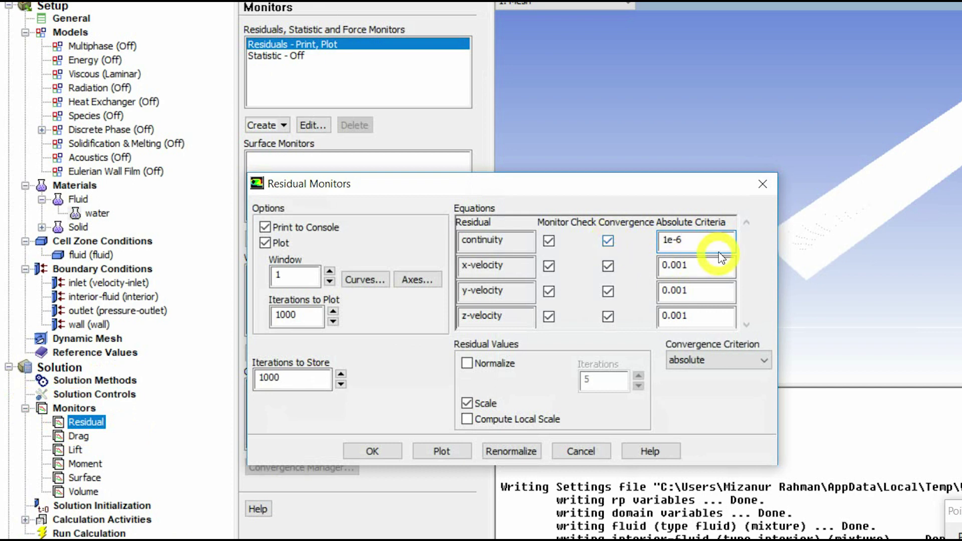
Set the absolute convergence criteria of the x-, y- and z-velocity residuals to 1e-6 and accept the residual monitor settings.
{"action": "double_click", "coordinate": [671, 240]}
{"action": "right_click", "coordinate": [671, 240]}
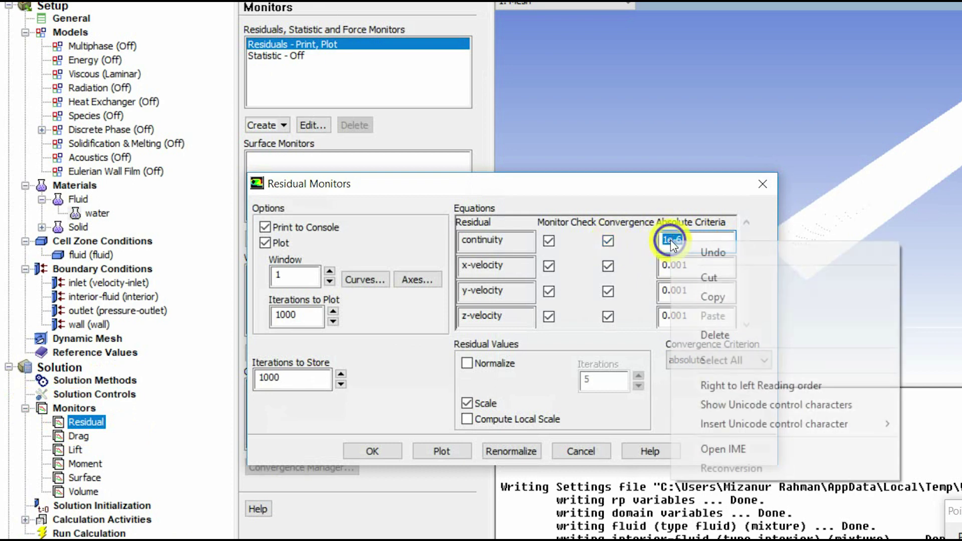
{"action": "left_click", "coordinate": [713, 295]}
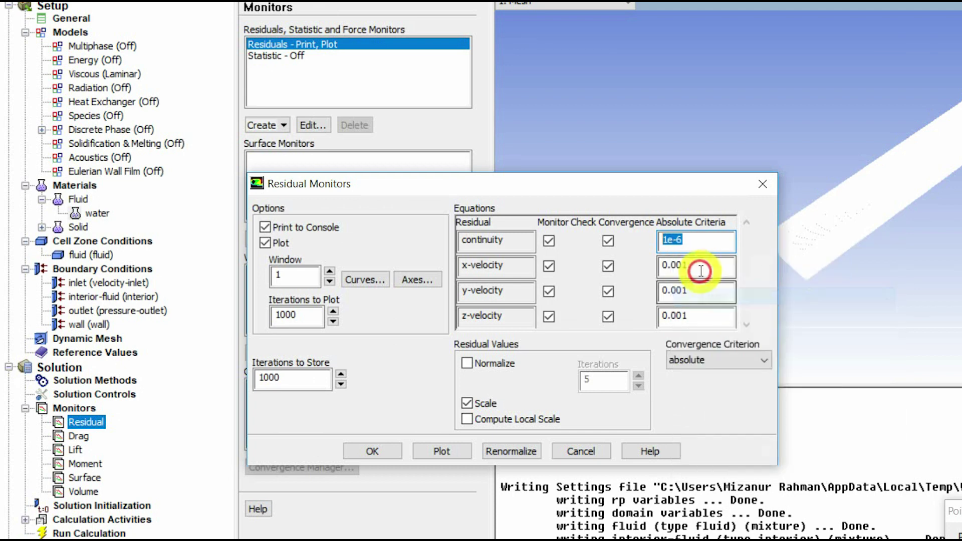
{"action": "double_click", "coordinate": [662, 265]}
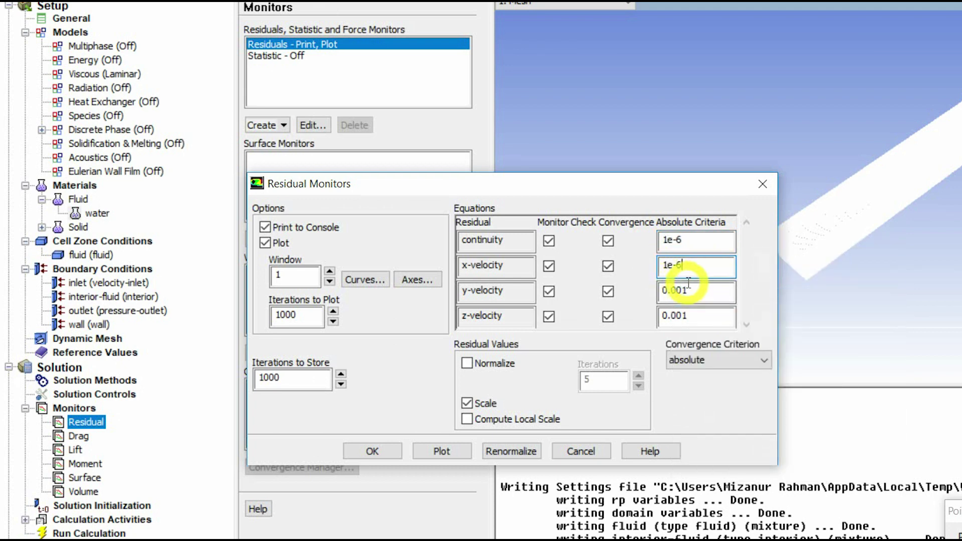
{"action": "double_click", "coordinate": [656, 292]}
{"action": "key", "text": "ctrl+v"}
{"action": "double_click", "coordinate": [662, 316]}
{"action": "left_click", "coordinate": [693, 357]}
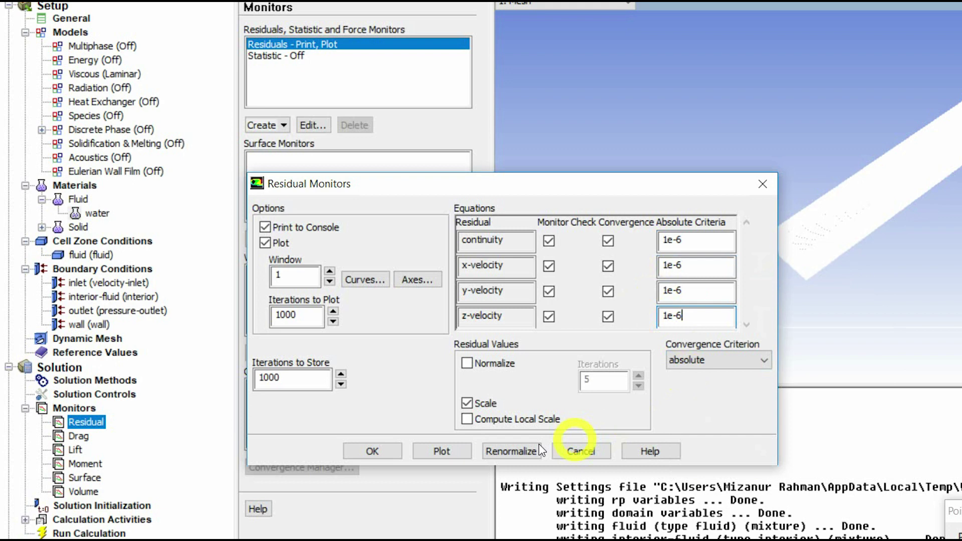
{"action": "left_click", "coordinate": [390, 451]}
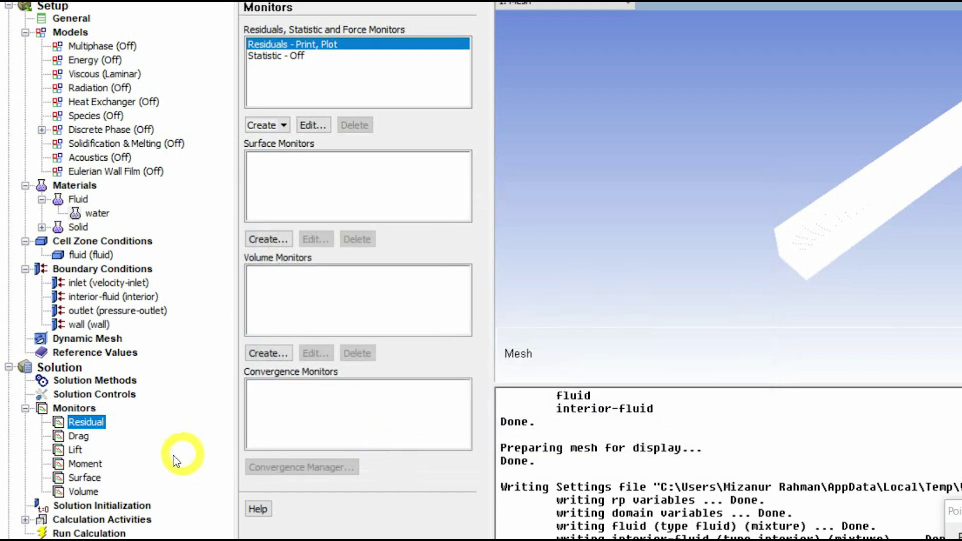
Initialize the solution using Standard Initialization.
{"action": "left_click", "coordinate": [103, 506]}
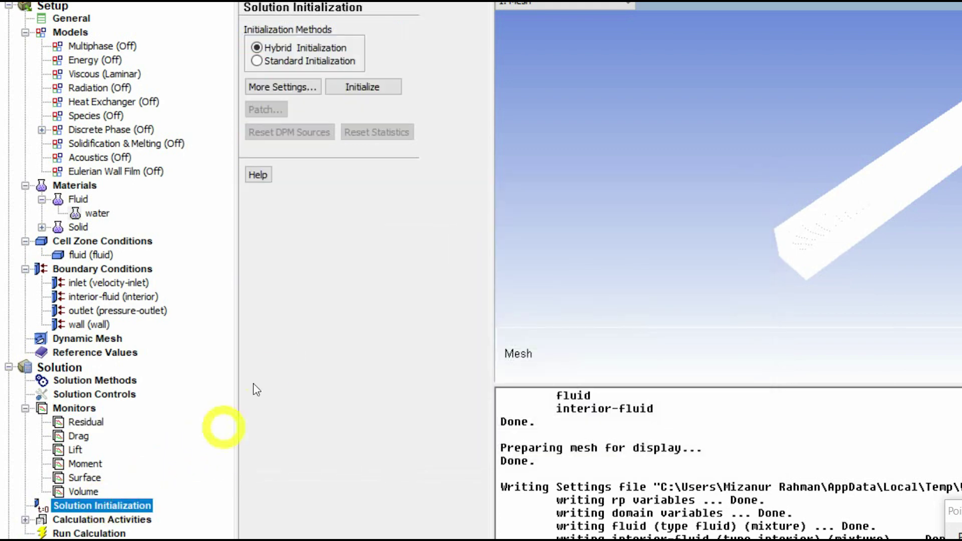
{"action": "left_click", "coordinate": [256, 61]}
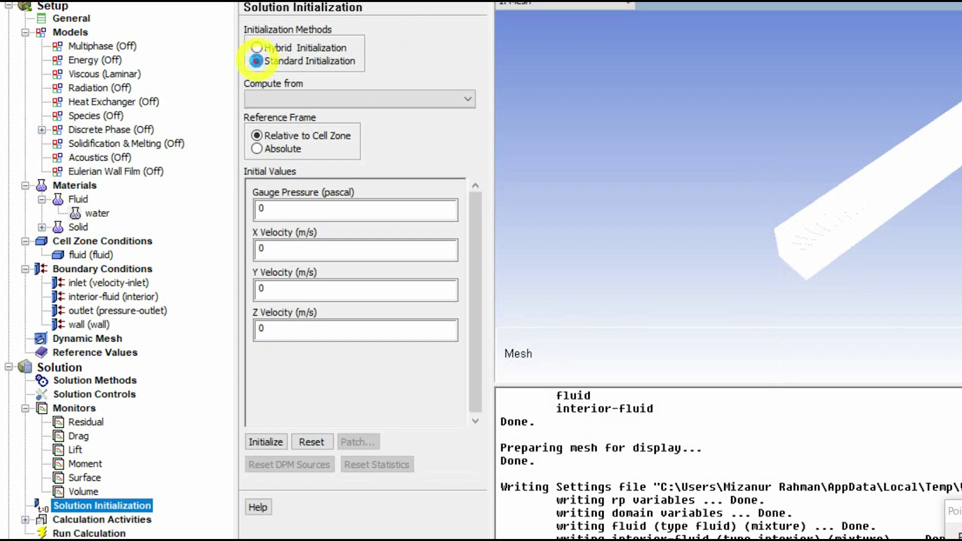
{"action": "left_click", "coordinate": [266, 441]}
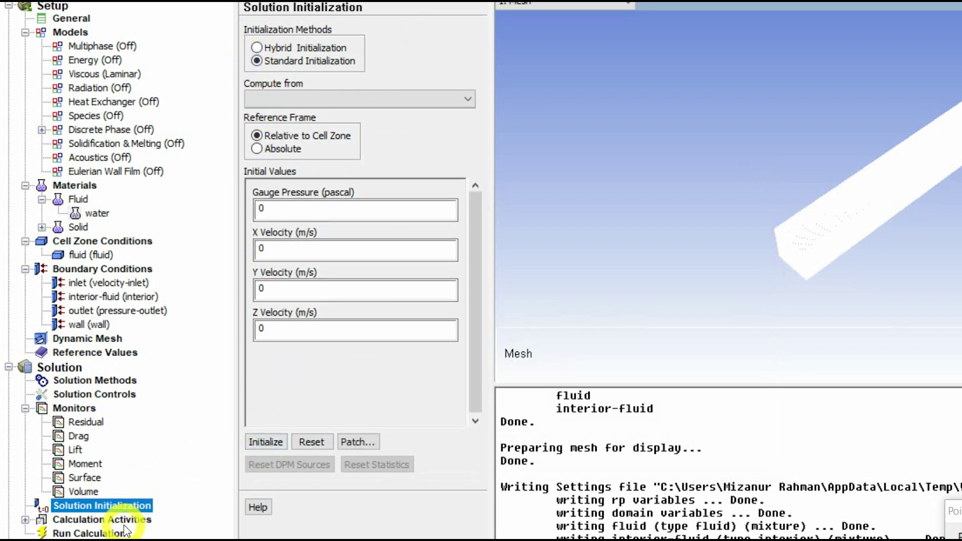
Run the calculation with 1000 iterations, check the console for convergence, and dismiss the completion message.
{"action": "left_click", "coordinate": [98, 533]}
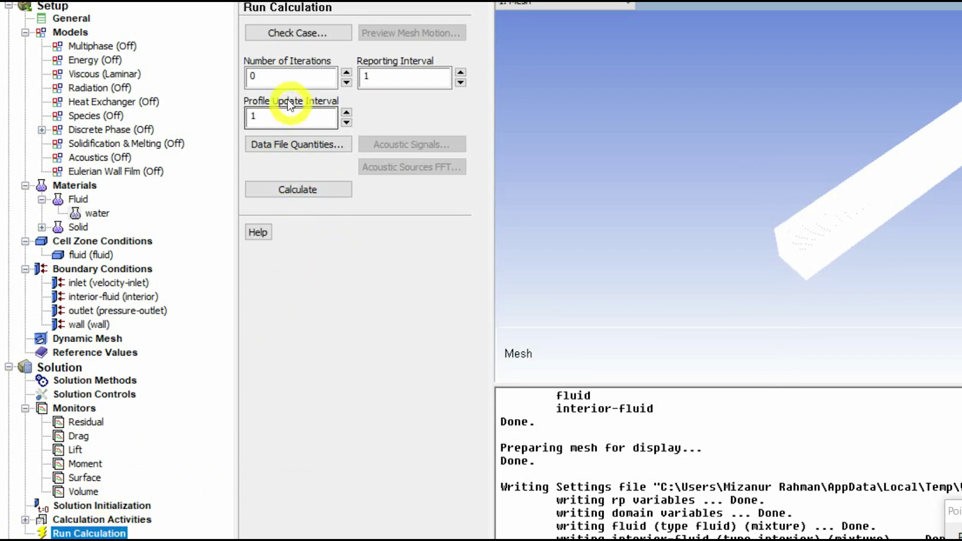
{"action": "left_click_drag", "start_coordinate": [258, 75], "coordinate": [230, 78]}
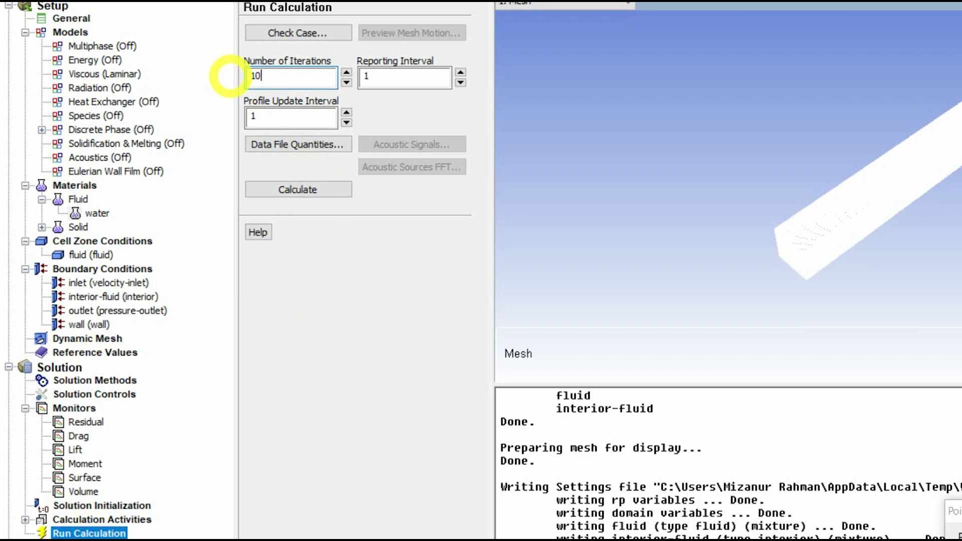
{"action": "type", "text": "1000"}
{"action": "left_click", "coordinate": [311, 188]}
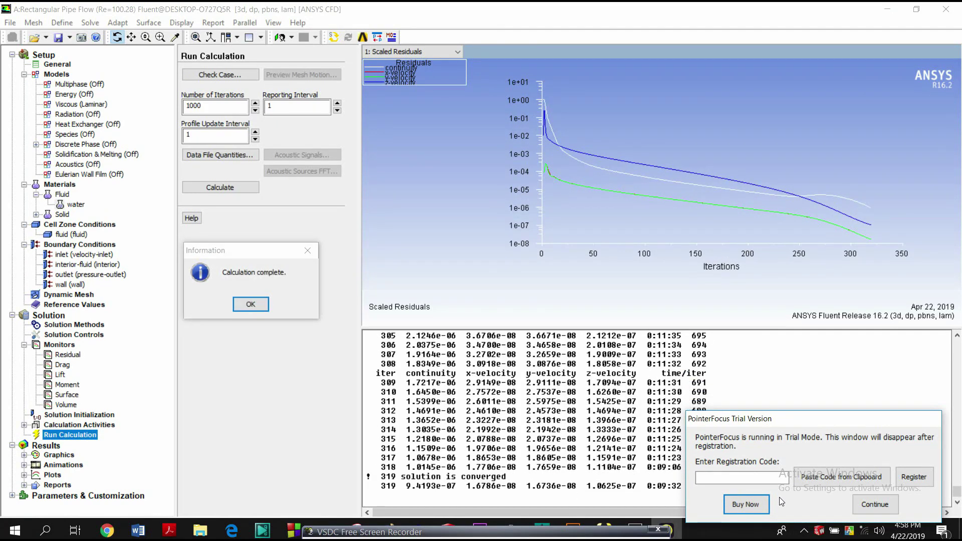
{"action": "left_click_drag", "start_coordinate": [507, 476], "coordinate": [399, 479]}
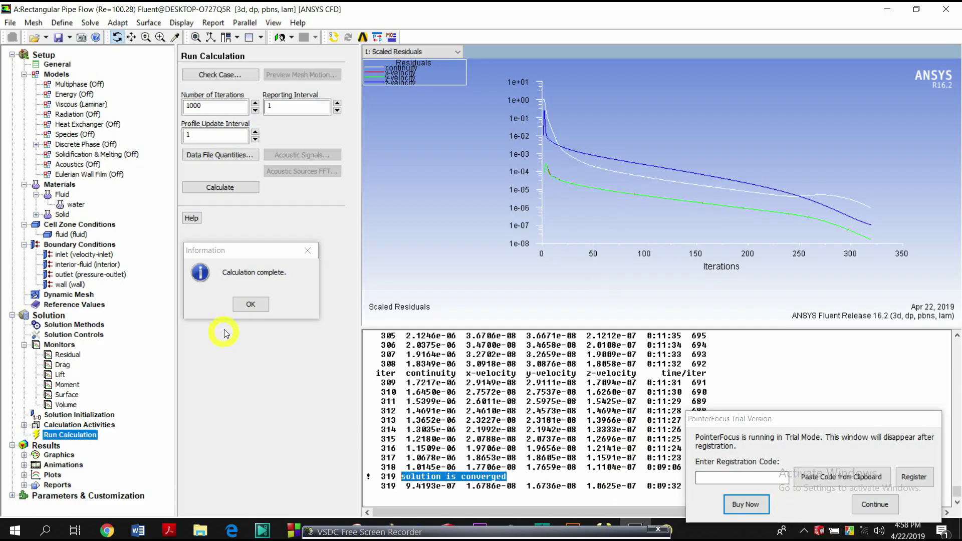
{"action": "left_click", "coordinate": [248, 307]}
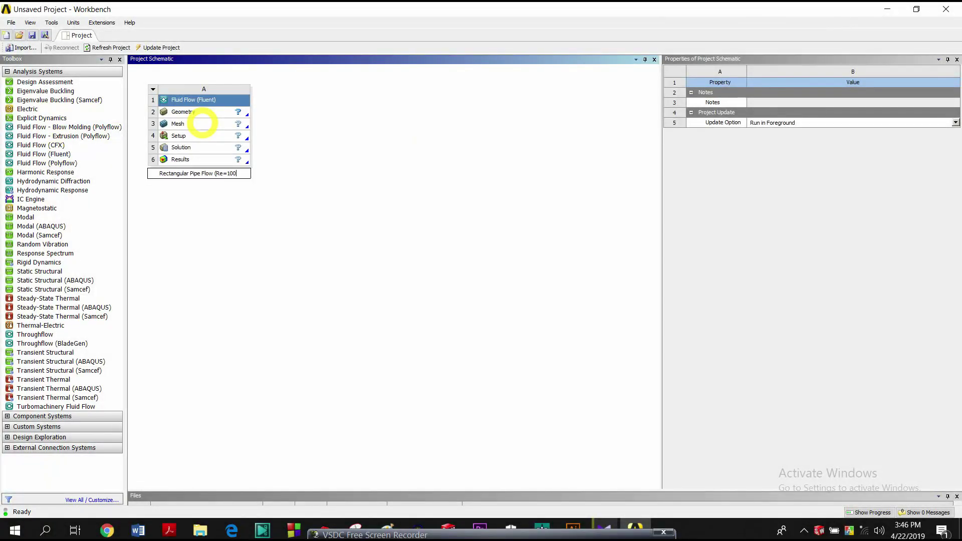
Open the system's geometry in DesignModeler, name the pipe body Fluid and set its Fluid/Solid property to Fluid.
{"action": "double_click", "coordinate": [205, 112]}
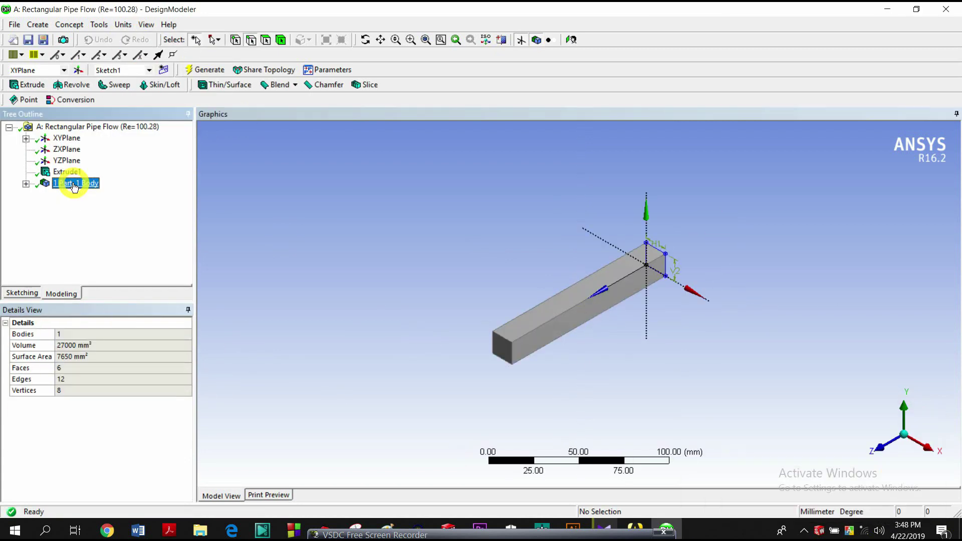
{"action": "left_click", "coordinate": [123, 334]}
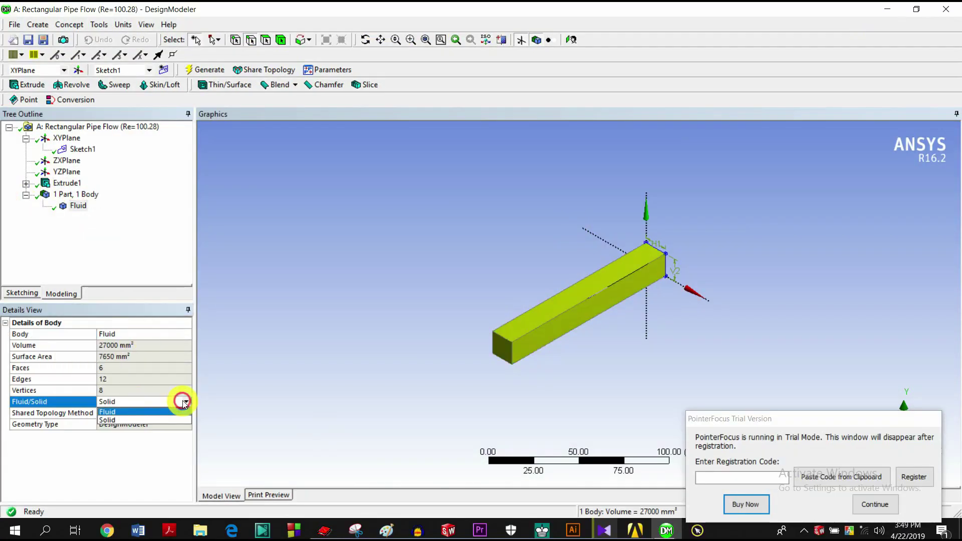
{"action": "left_click", "coordinate": [150, 409]}
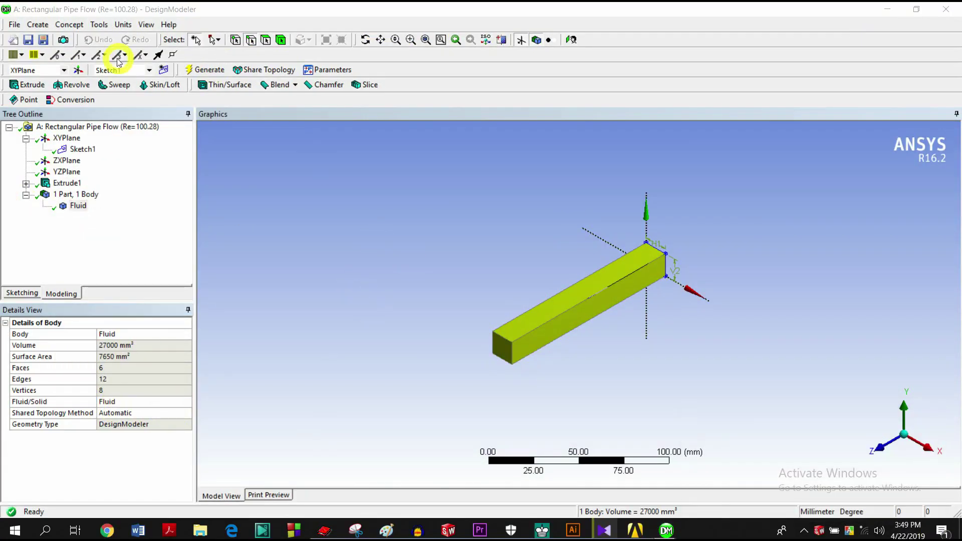
Create the named selections inlet and outlet on the pipe's end faces.
{"action": "right_click", "coordinate": [507, 346]}
{"action": "left_click", "coordinate": [540, 323]}
{"action": "left_click", "coordinate": [121, 334]}
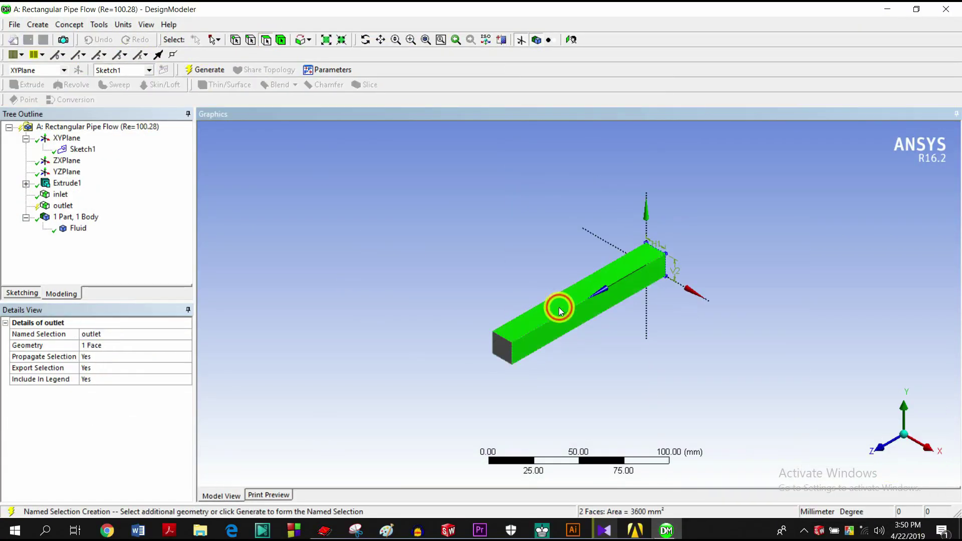
Create a named selection called wall from the pipe's four side faces.
{"action": "right_click", "coordinate": [562, 285]}
{"action": "left_click", "coordinate": [581, 338]}
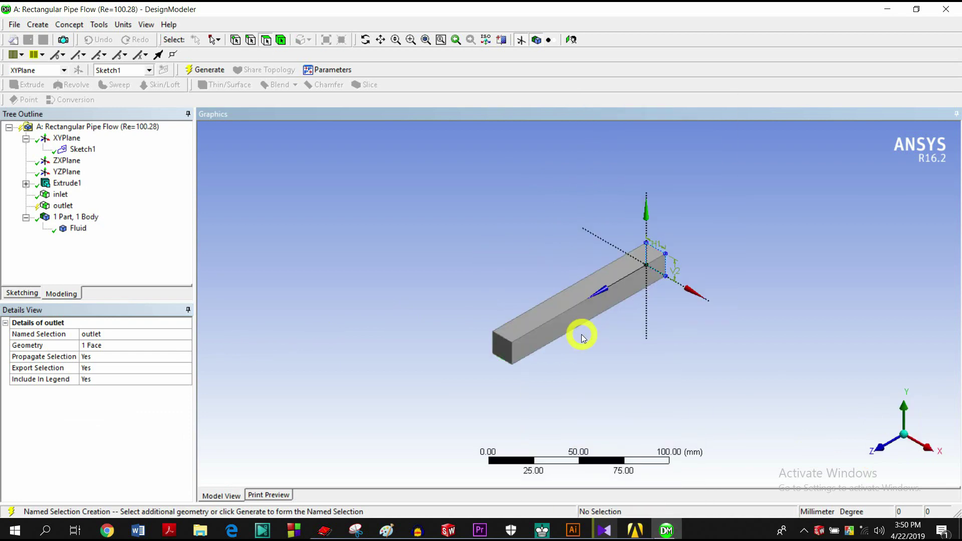
{"action": "left_click", "coordinate": [586, 315]}
{"action": "left_click", "coordinate": [119, 332]}
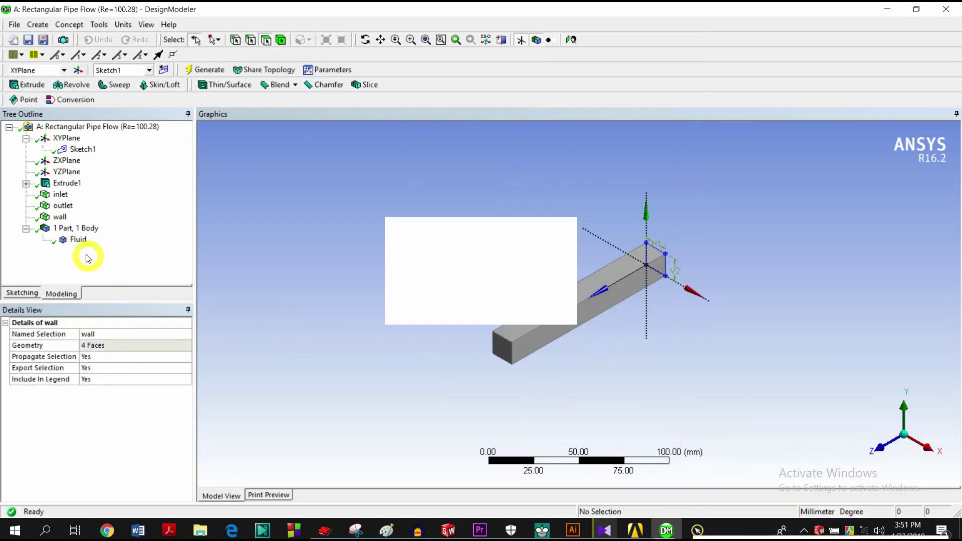